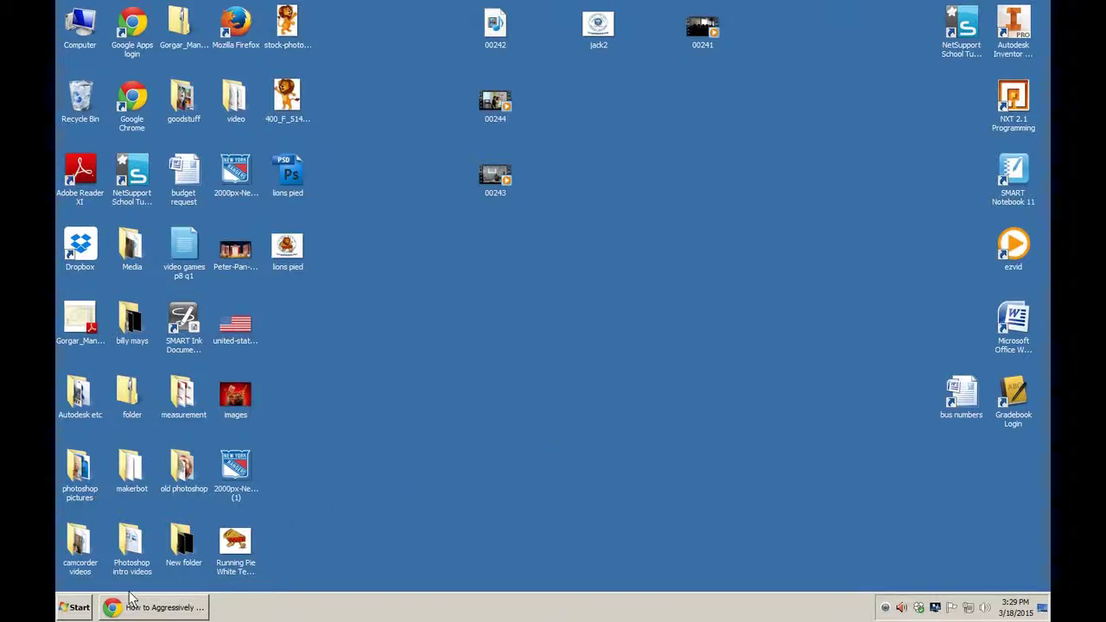
Step: Find and launch Adobe Photoshop CS4 (64 Bit)
{"action": "left_click", "coordinate": [76, 607]}
{"action": "mouse_move", "coordinate": [123, 323]}
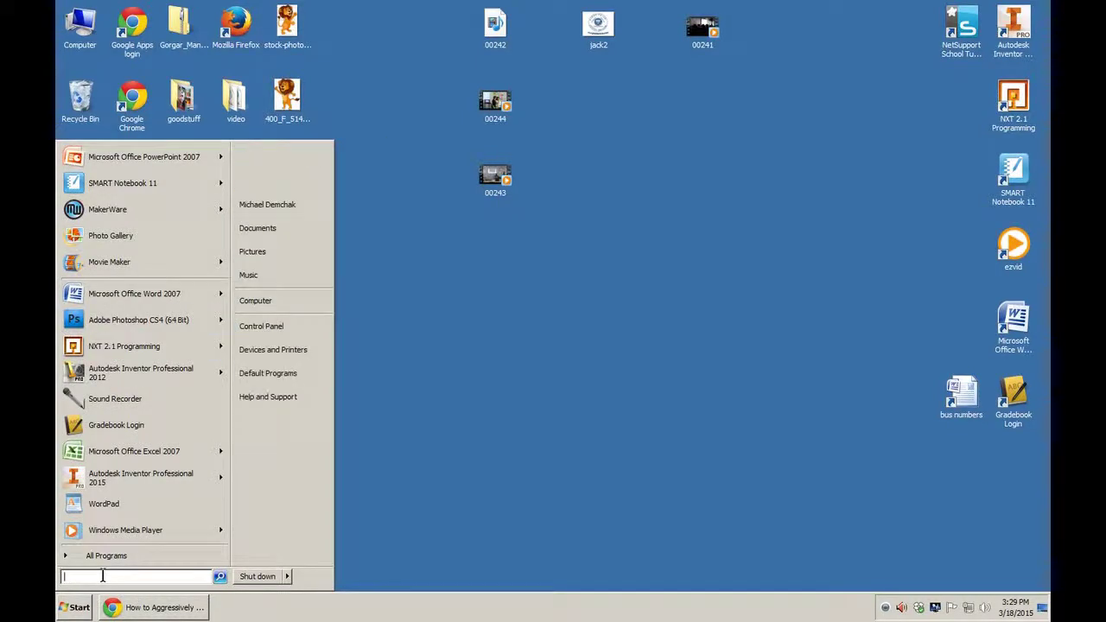
{"action": "type", "text": "photoshop"}
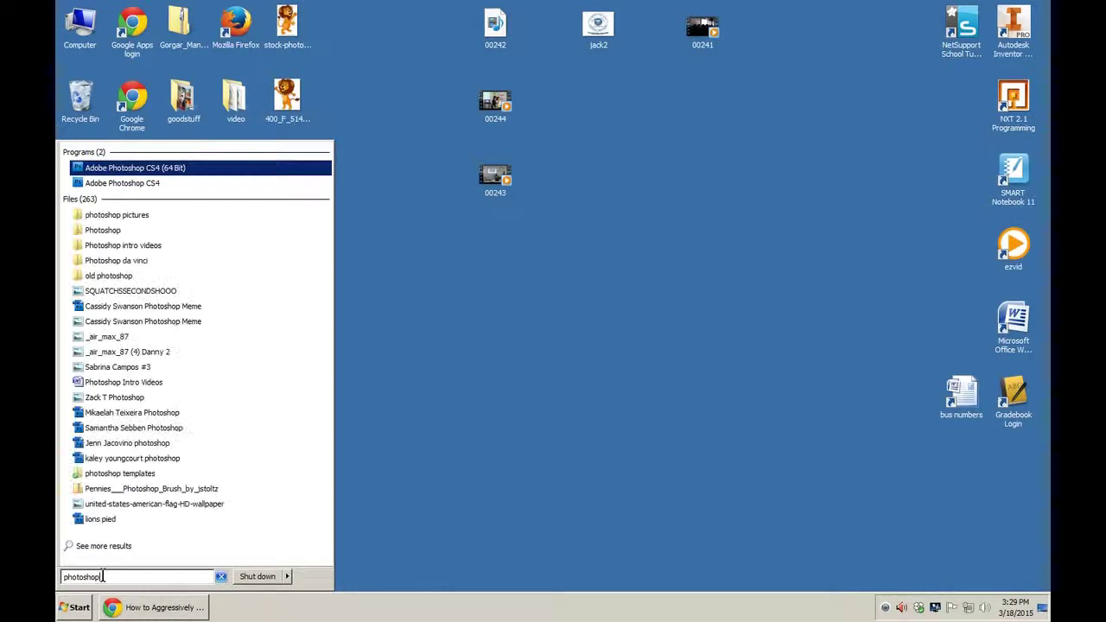
{"action": "left_click", "coordinate": [177, 170]}
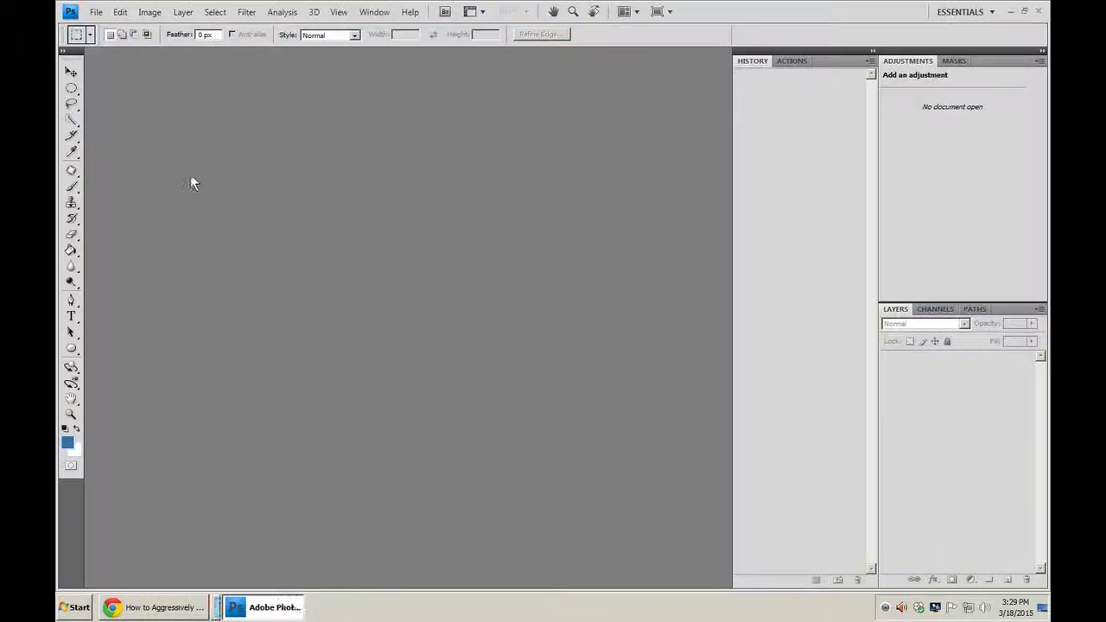
Step: Create a new 8.5 by 11 inch RGB document at 72 pixels/inch with a white background
{"action": "left_click", "coordinate": [96, 17]}
{"action": "left_click", "coordinate": [87, 27]}
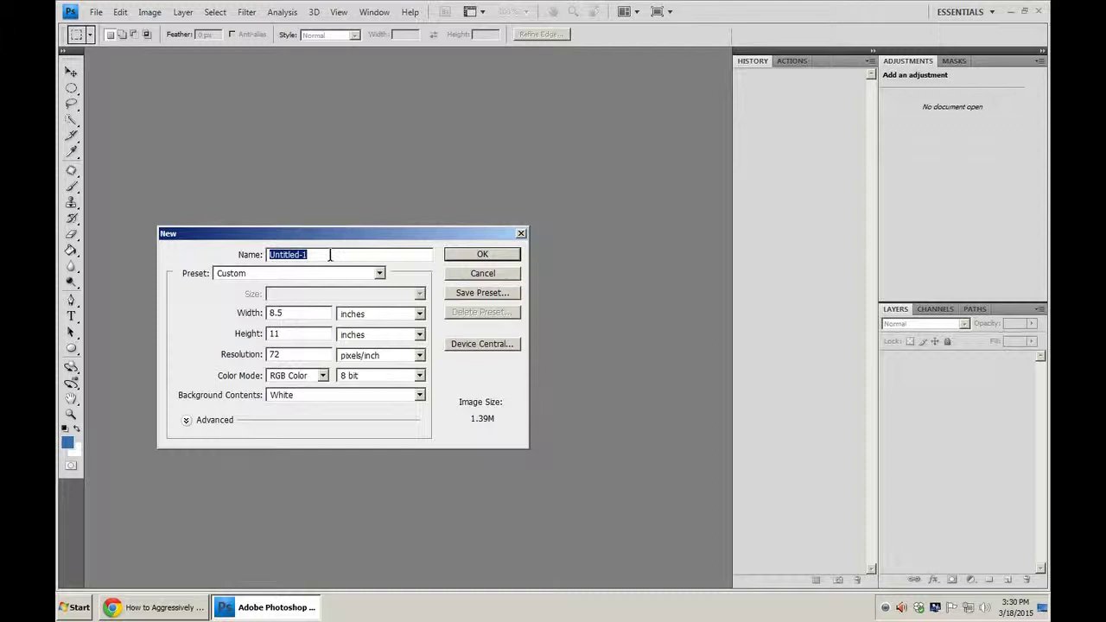
{"action": "left_click", "coordinate": [295, 312]}
{"action": "left_click_drag", "start_coordinate": [292, 312], "coordinate": [259, 311]}
{"action": "left_click", "coordinate": [282, 313]}
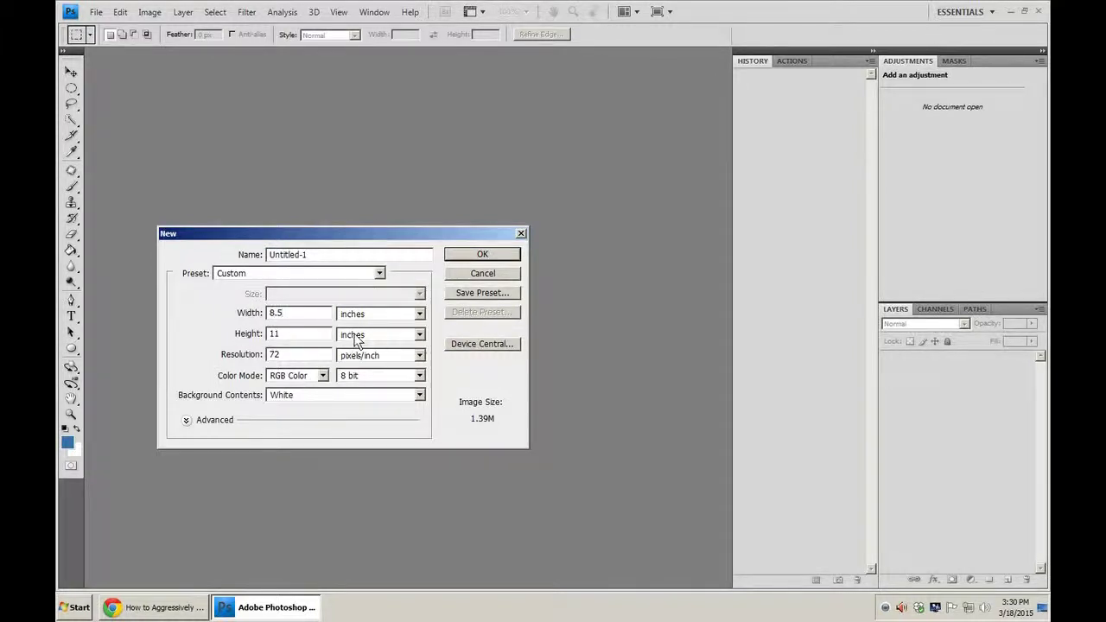
{"action": "left_click", "coordinate": [464, 258]}
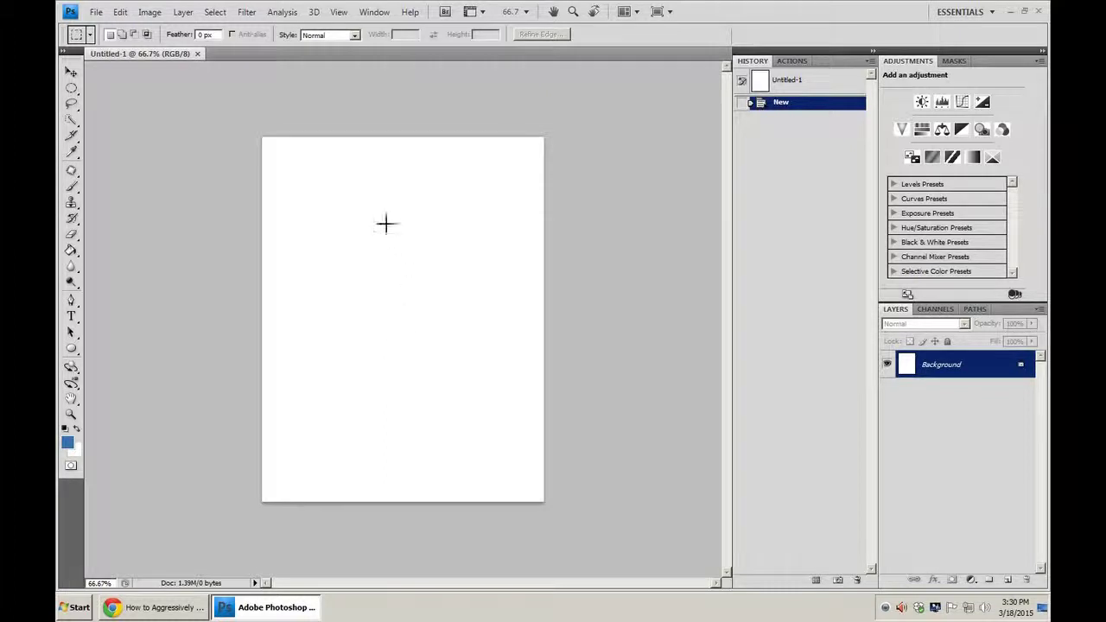
Step: Open the Running Pie White Text Logo image from the Desktop
{"action": "left_click", "coordinate": [96, 11]}
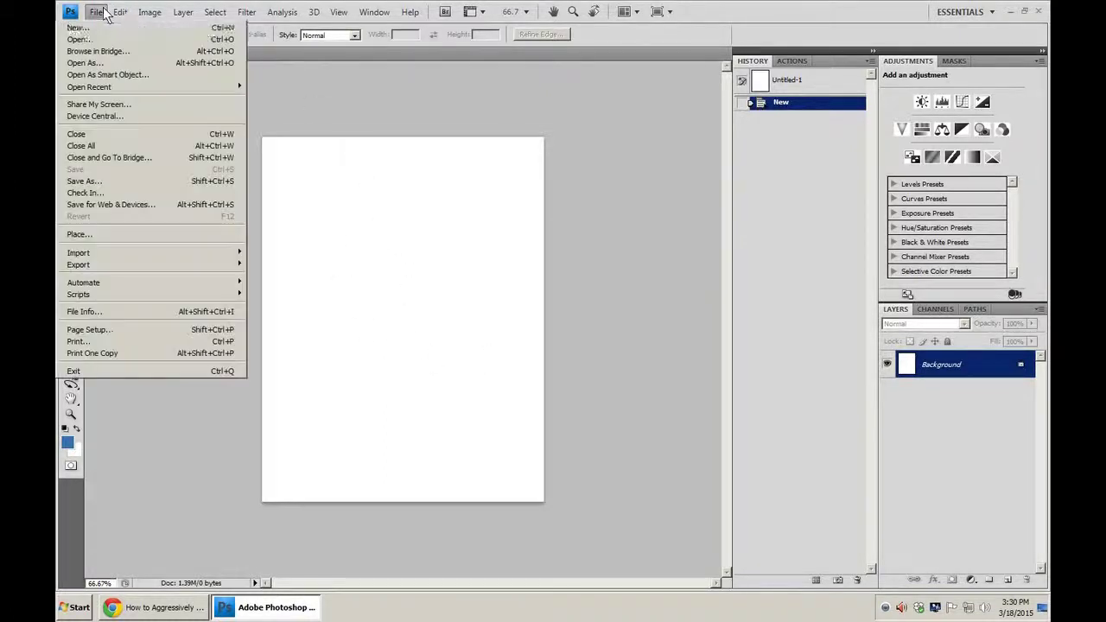
{"action": "left_click", "coordinate": [100, 43]}
{"action": "left_click_drag", "start_coordinate": [914, 235], "coordinate": [917, 387]}
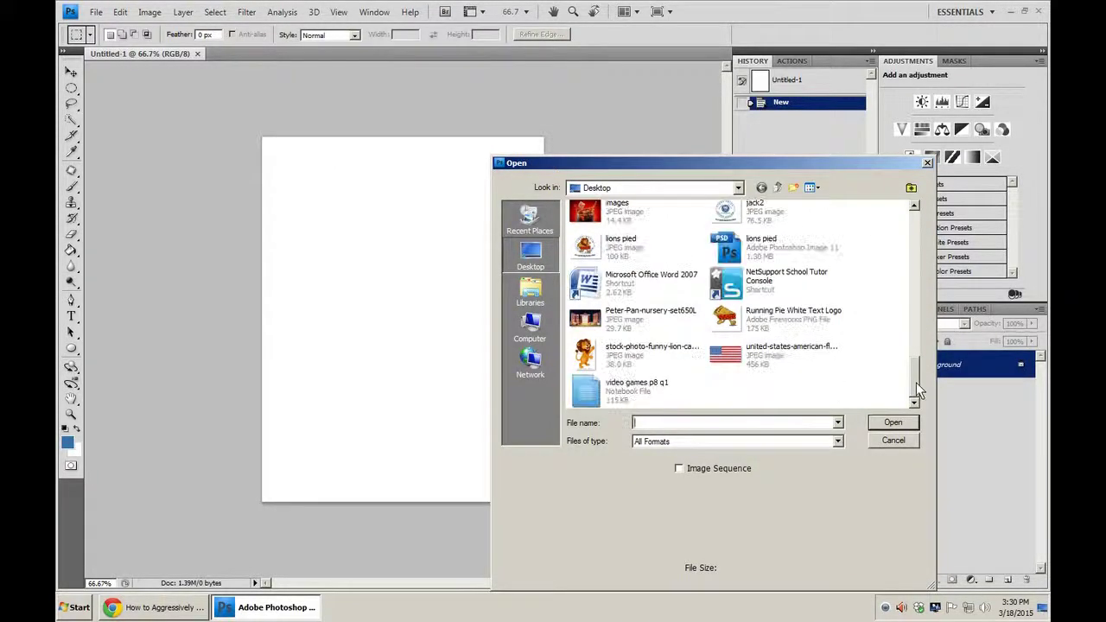
{"action": "double_click", "coordinate": [793, 318]}
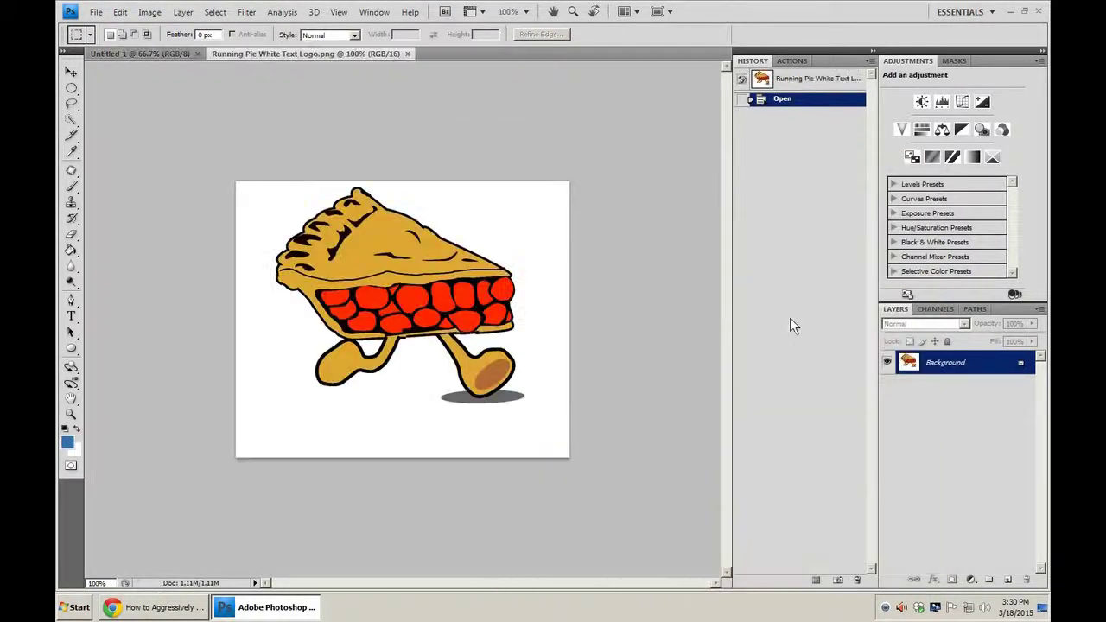
Step: Try to move the pie image on its locked Background layer with the Move tool
{"action": "left_click", "coordinate": [72, 72]}
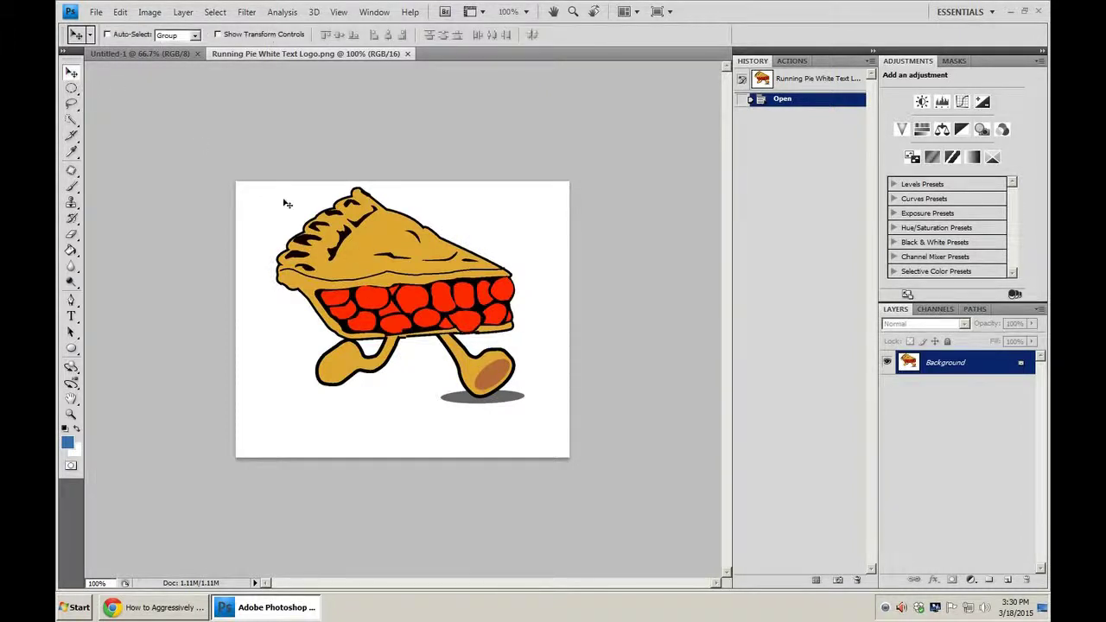
{"action": "left_click_drag", "start_coordinate": [367, 257], "coordinate": [389, 296]}
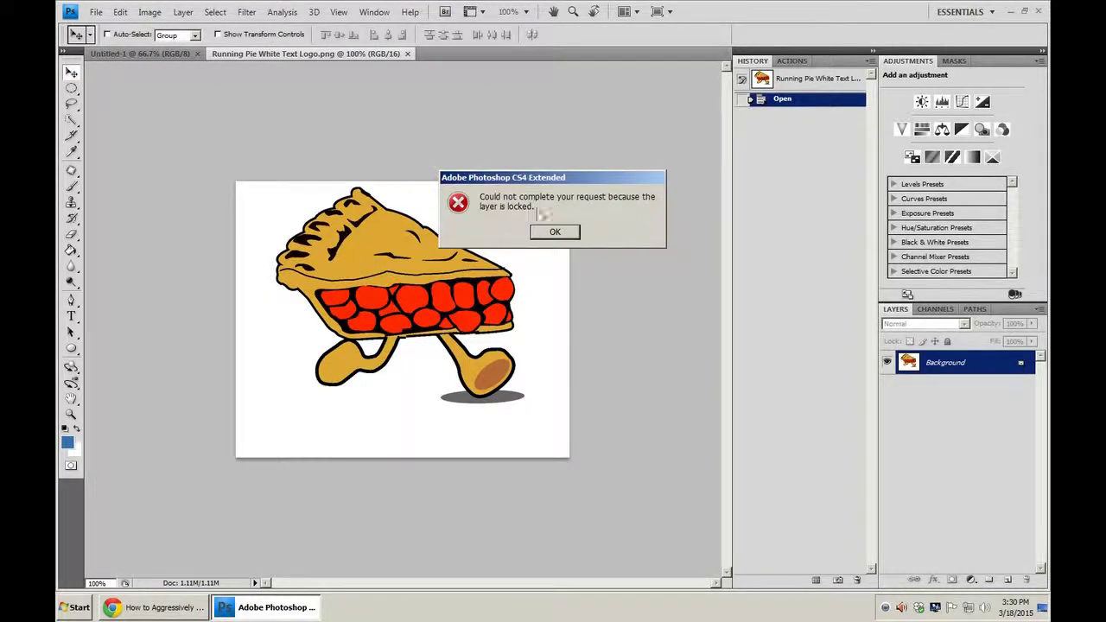
{"action": "left_click", "coordinate": [554, 233]}
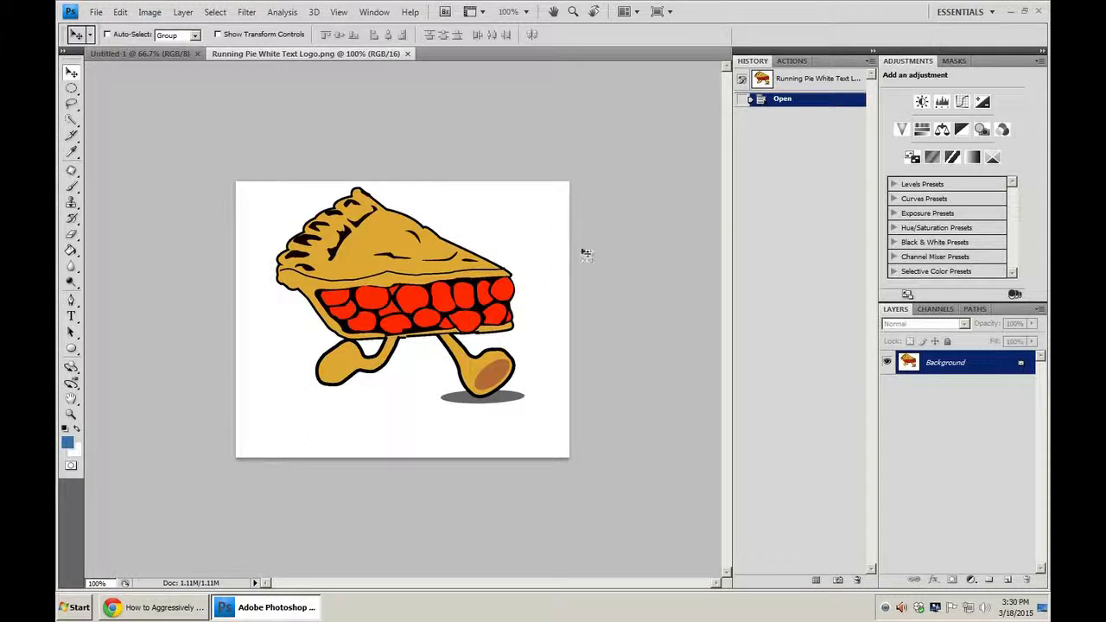
Step: Convert the pie image's Background into a regular layer named copy and add a layer mask to it
{"action": "double_click", "coordinate": [954, 372]}
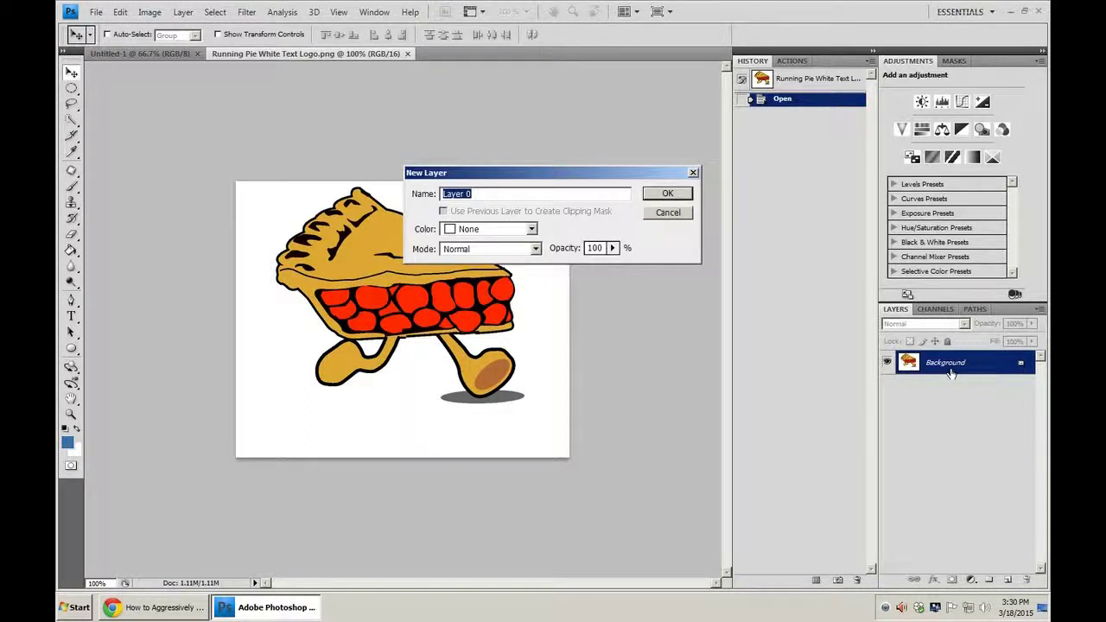
{"action": "type", "text": "copy"}
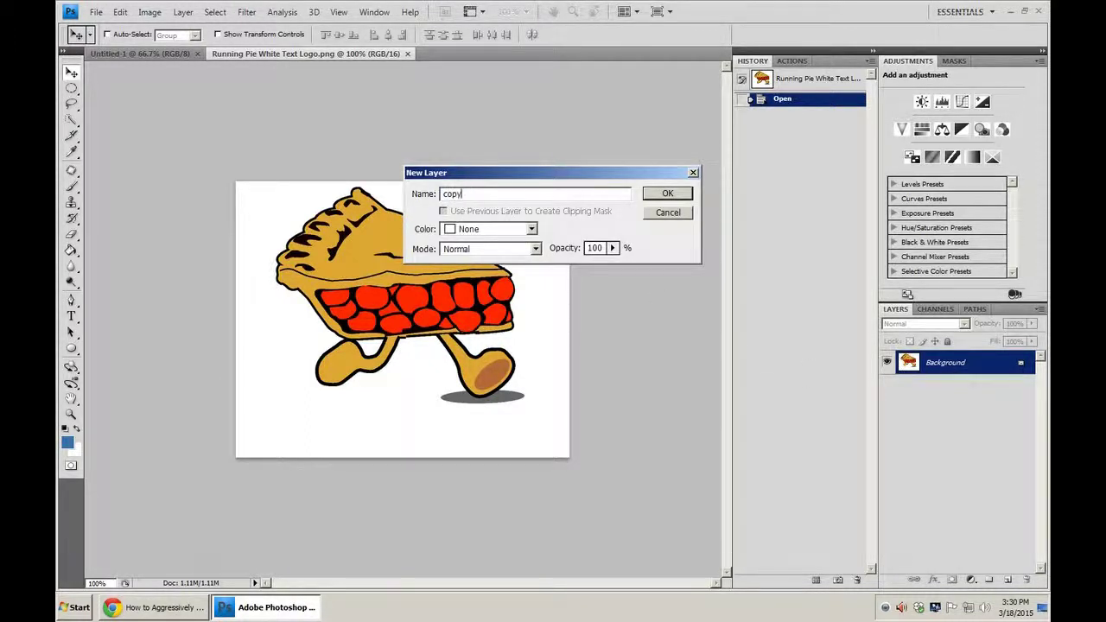
{"action": "key", "text": "Return"}
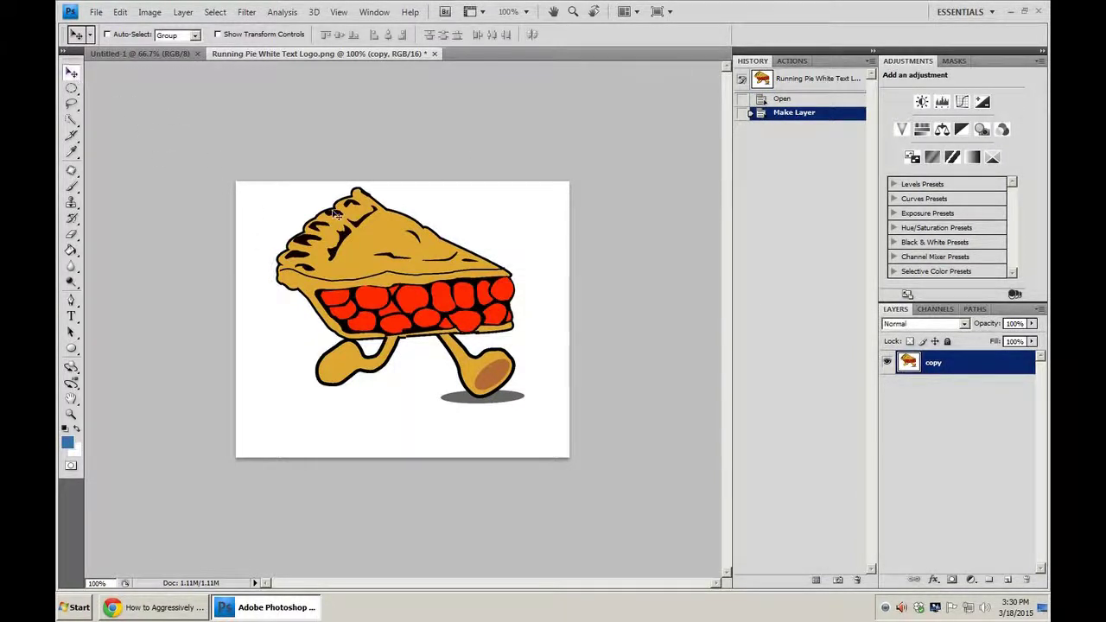
{"action": "mouse_move", "coordinate": [403, 307]}
{"action": "left_mouse_down"}
{"action": "mouse_move", "coordinate": [377, 284]}
{"action": "mouse_move", "coordinate": [452, 305]}
{"action": "mouse_move", "coordinate": [464, 373]}
{"action": "mouse_move", "coordinate": [437, 392]}
{"action": "mouse_move", "coordinate": [401, 311]}
{"action": "mouse_move", "coordinate": [389, 311]}
{"action": "mouse_move", "coordinate": [398, 303]}
{"action": "left_mouse_up"}
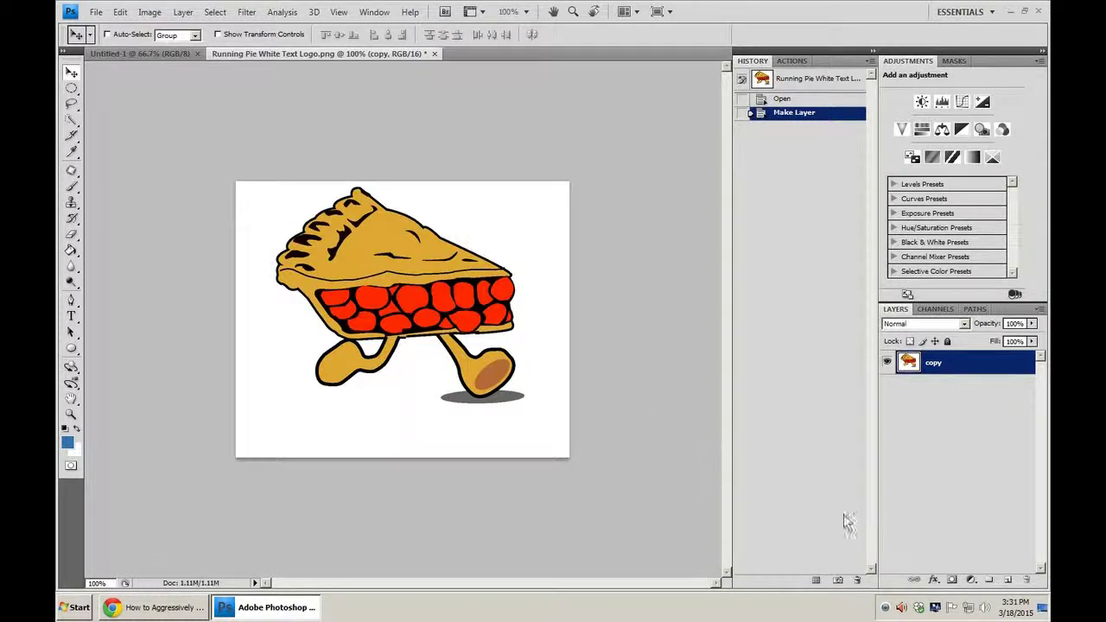
{"action": "left_click", "coordinate": [952, 581]}
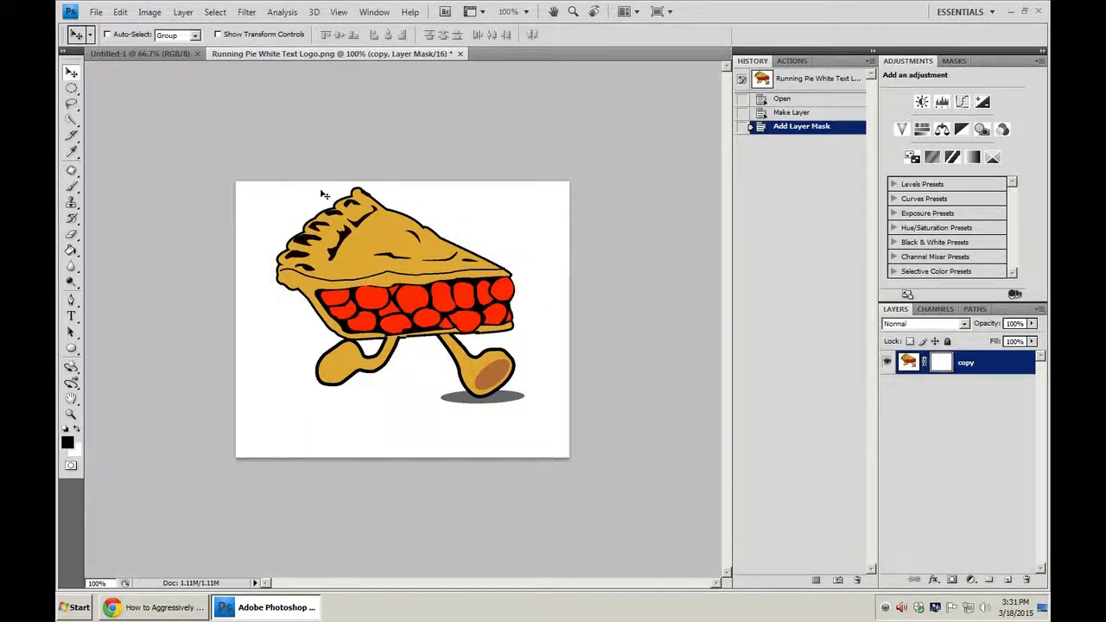
Step: Select the white area around the pie with the Quick Selection tool
{"action": "left_click", "coordinate": [71, 121]}
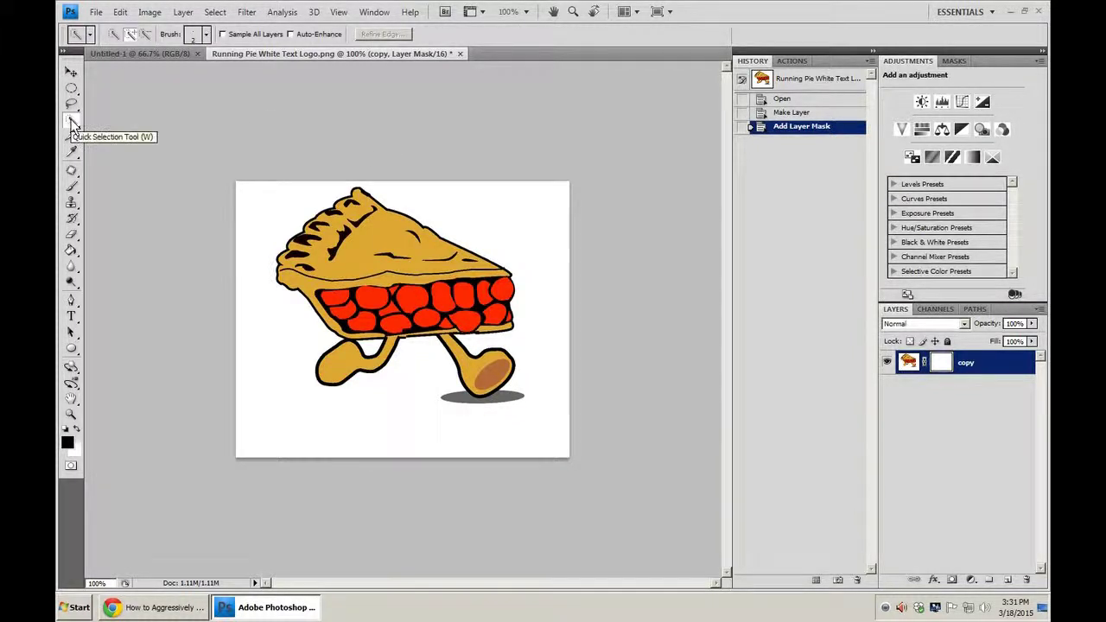
{"action": "mouse_move", "coordinate": [293, 202]}
{"action": "left_mouse_down"}
{"action": "mouse_move", "coordinate": [257, 266]}
{"action": "mouse_move", "coordinate": [258, 334]}
{"action": "mouse_move", "coordinate": [310, 434]}
{"action": "mouse_move", "coordinate": [376, 438]}
{"action": "mouse_move", "coordinate": [420, 425]}
{"action": "mouse_move", "coordinate": [428, 402]}
{"action": "mouse_move", "coordinate": [516, 441]}
{"action": "mouse_move", "coordinate": [540, 402]}
{"action": "mouse_move", "coordinate": [552, 288]}
{"action": "mouse_move", "coordinate": [539, 239]}
{"action": "mouse_move", "coordinate": [507, 250]}
{"action": "left_mouse_up"}
{"action": "scroll", "coordinate": [425, 401], "scroll_direction": "up", "scroll_amount": 4}
{"action": "scroll", "coordinate": [425, 401], "scroll_direction": "up", "scroll_amount": 3}
{"action": "scroll", "coordinate": [415, 400], "scroll_direction": "up", "scroll_amount": 2}
{"action": "mouse_move", "coordinate": [250, 352]}
{"action": "left_mouse_down"}
{"action": "mouse_move", "coordinate": [301, 351]}
{"action": "mouse_move", "coordinate": [285, 354]}
{"action": "left_mouse_up"}
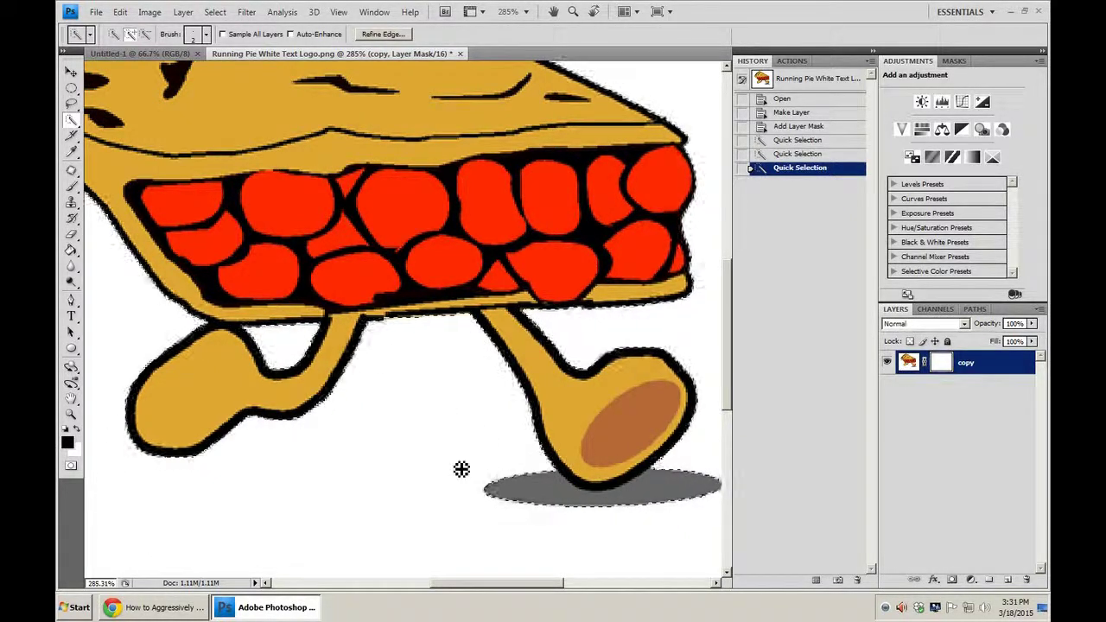
Step: Extend the quick selection over the gray shadow beneath the pie's front foot, following the foot's black outline
{"action": "scroll", "coordinate": [461, 469], "scroll_direction": "down", "scroll_amount": 7}
{"action": "scroll", "coordinate": [536, 476], "scroll_direction": "up", "scroll_amount": 6}
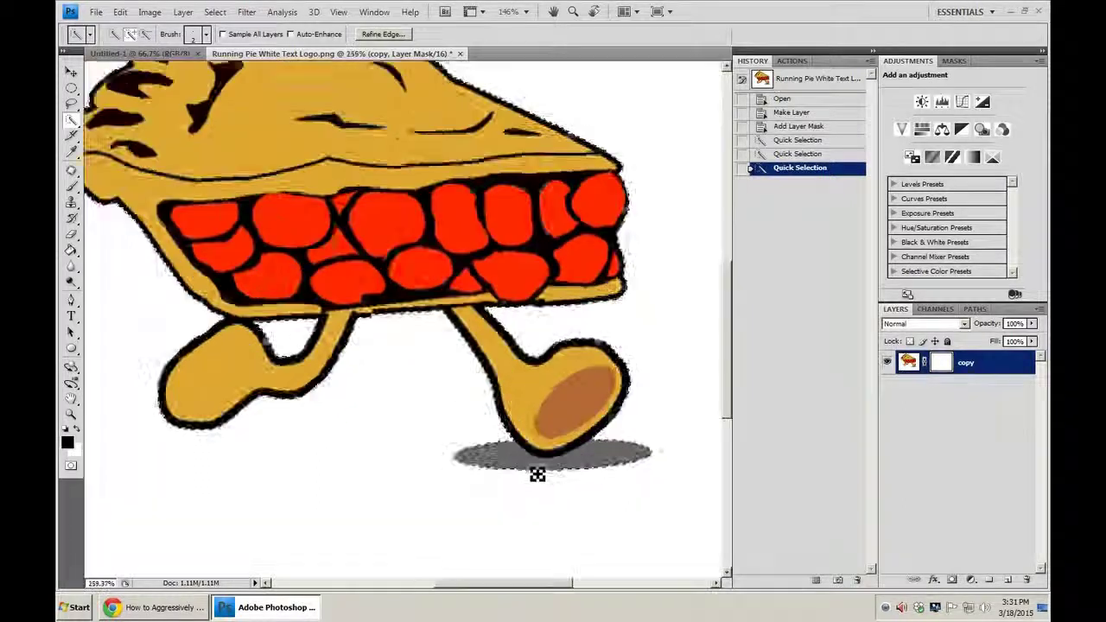
{"action": "scroll", "coordinate": [537, 474], "scroll_direction": "up", "scroll_amount": 8}
{"action": "left_click_drag", "start_coordinate": [523, 584], "coordinate": [551, 583]}
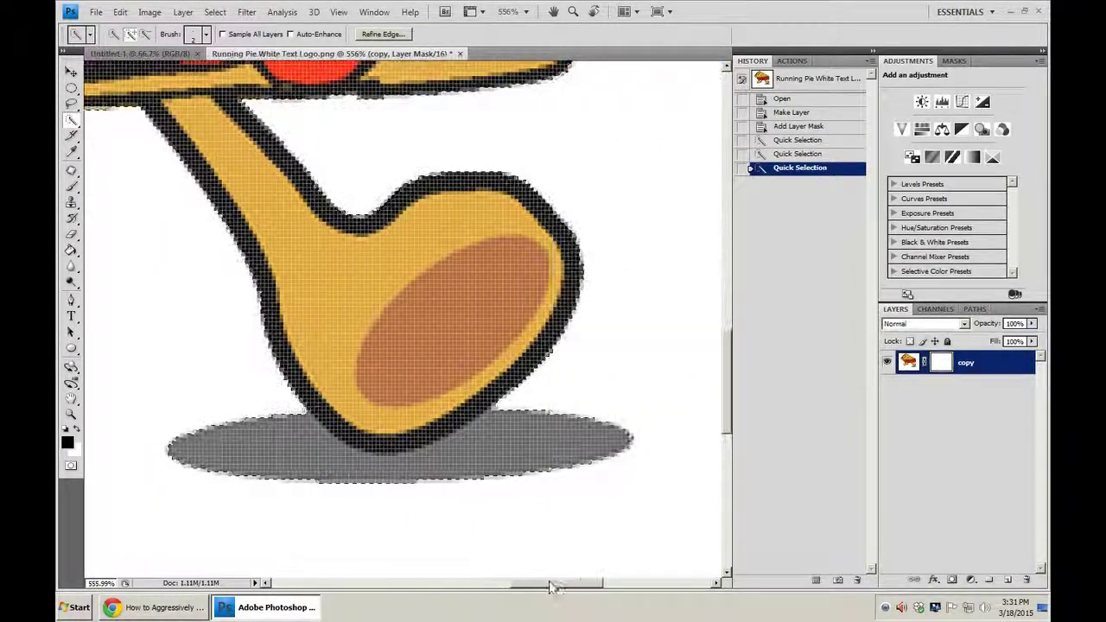
{"action": "scroll", "coordinate": [538, 498], "scroll_direction": "up", "scroll_amount": 6}
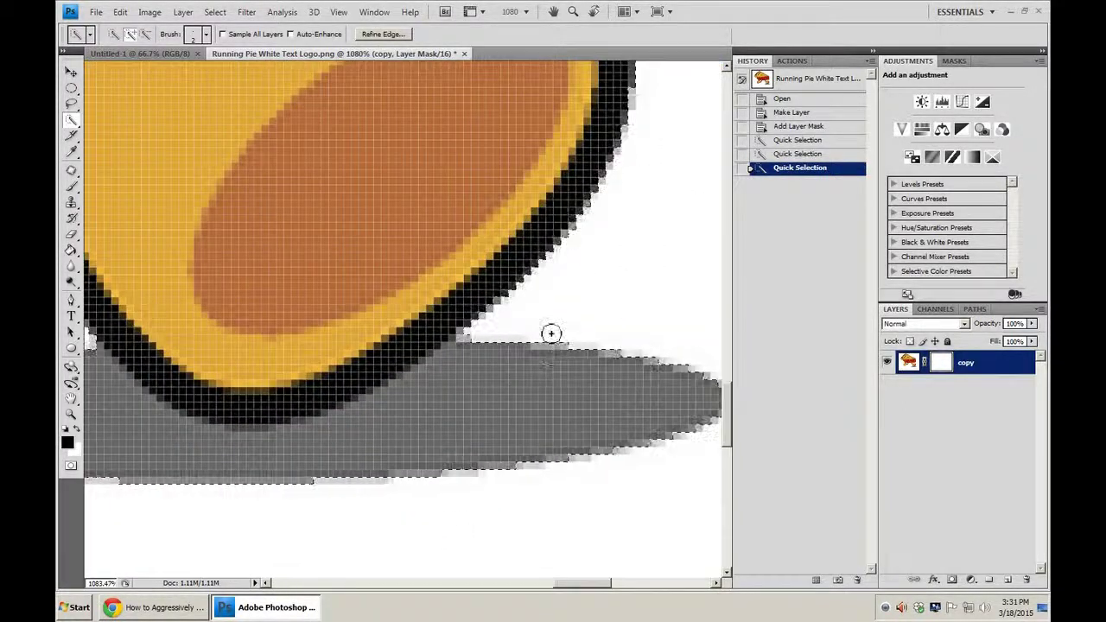
{"action": "left_click_drag", "start_coordinate": [501, 365], "coordinate": [496, 378]}
{"action": "mouse_move", "coordinate": [568, 585]}
{"action": "left_mouse_down"}
{"action": "mouse_move", "coordinate": [541, 586]}
{"action": "mouse_move", "coordinate": [557, 586]}
{"action": "left_mouse_up"}
{"action": "scroll", "coordinate": [561, 452], "scroll_direction": "down", "scroll_amount": 2}
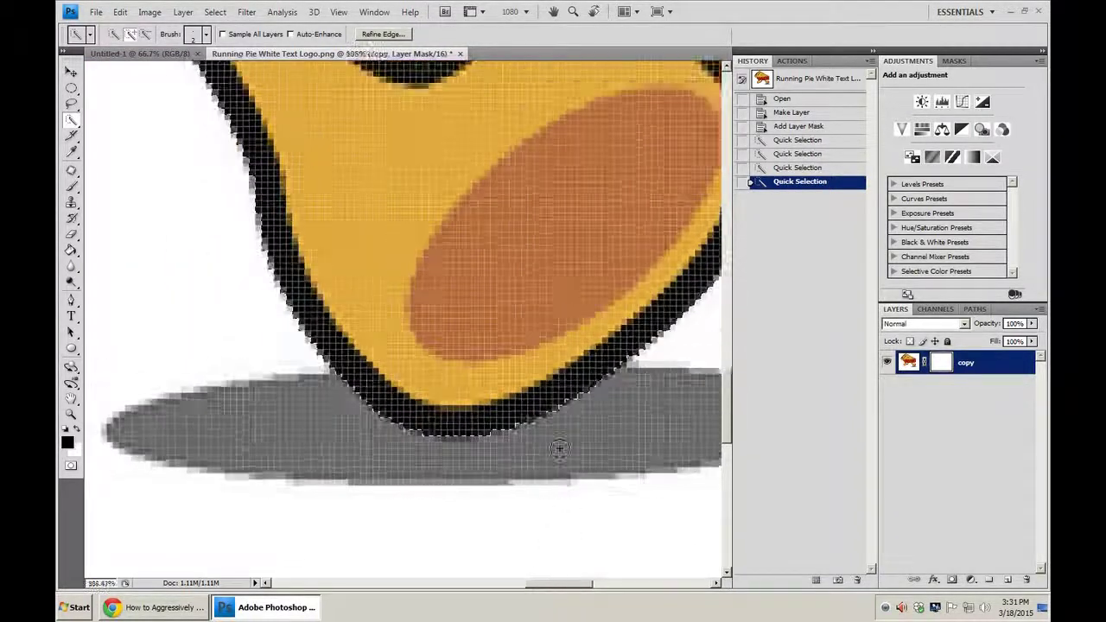
{"action": "scroll", "coordinate": [559, 449], "scroll_direction": "down", "scroll_amount": 15}
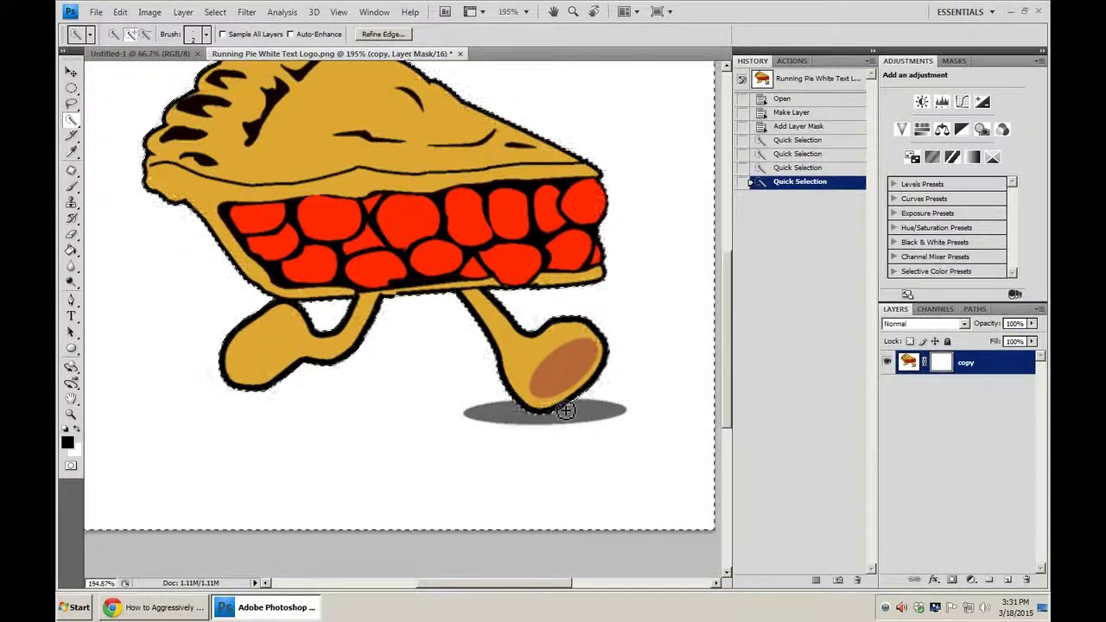
{"action": "scroll", "coordinate": [570, 404], "scroll_direction": "down", "scroll_amount": 3}
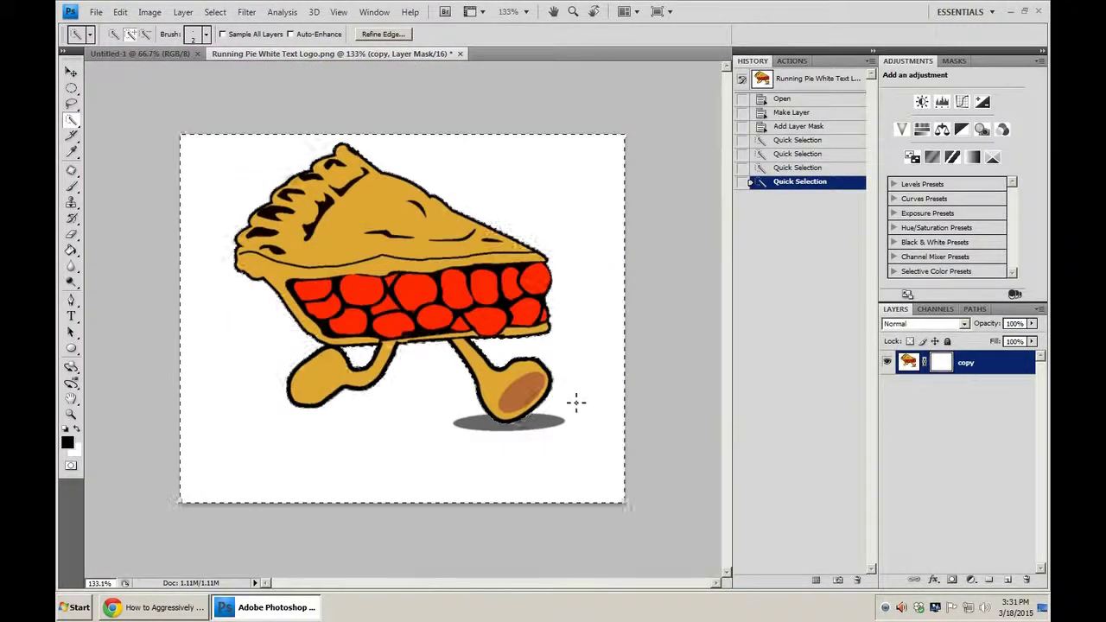
Step: Subtract the gray foot shadow from the quick selection and tidy the selection edge between the foot and the shadow
{"action": "scroll", "coordinate": [566, 436], "scroll_direction": "up", "scroll_amount": 12}
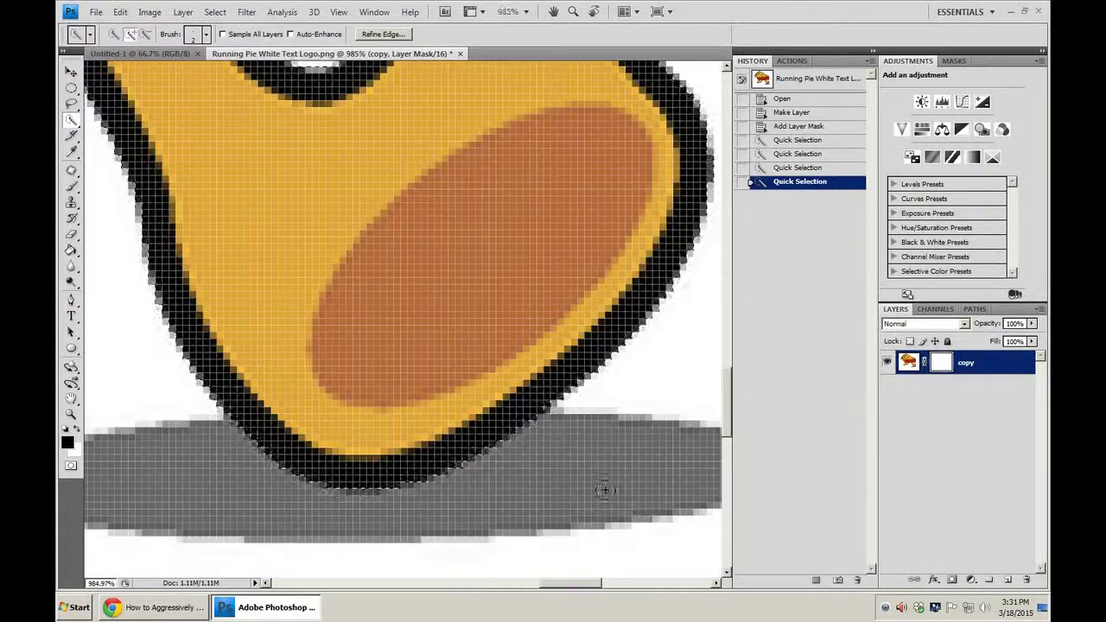
{"action": "left_click_drag", "start_coordinate": [589, 582], "coordinate": [603, 582]}
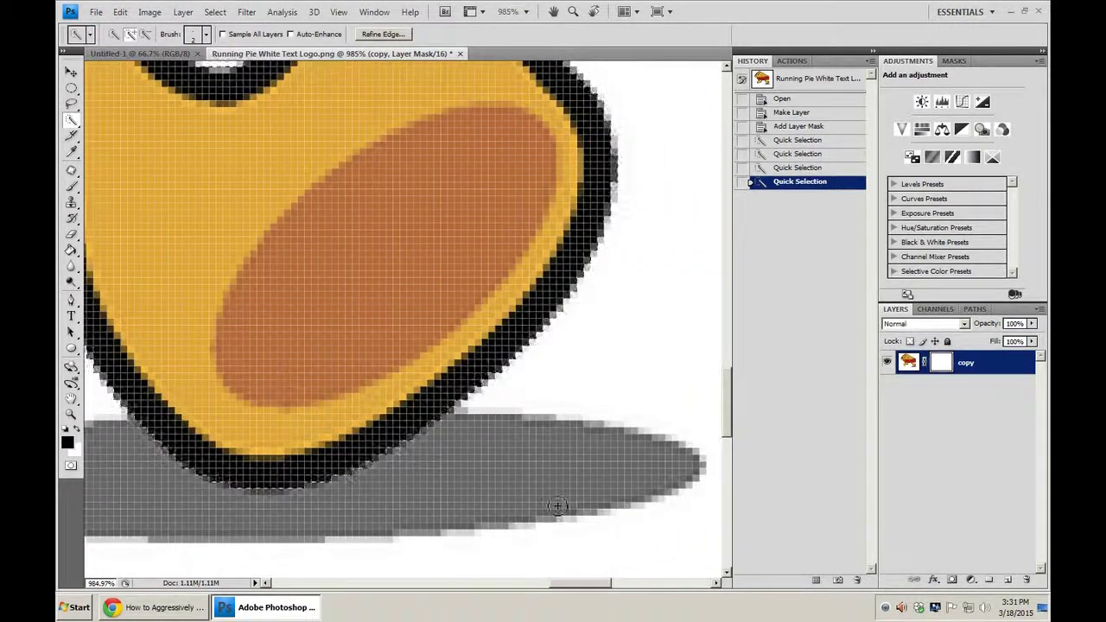
{"action": "scroll", "coordinate": [558, 506], "scroll_direction": "down", "scroll_amount": 3}
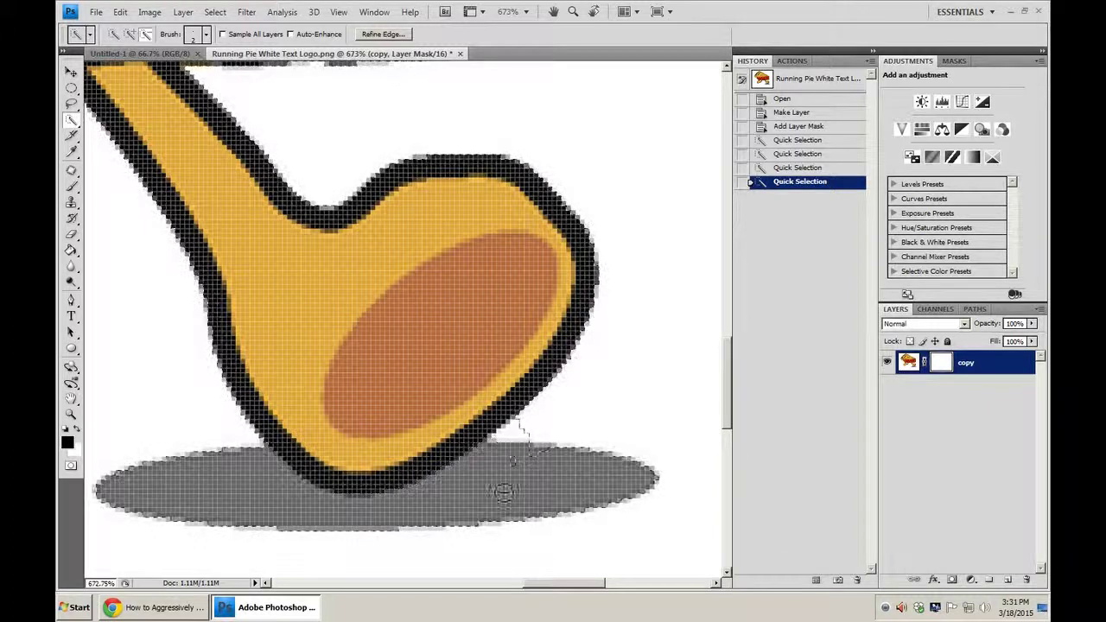
{"action": "left_click_drag", "start_coordinate": [496, 490], "coordinate": [511, 471]}
{"action": "left_click", "coordinate": [514, 467], "text": "alt"}
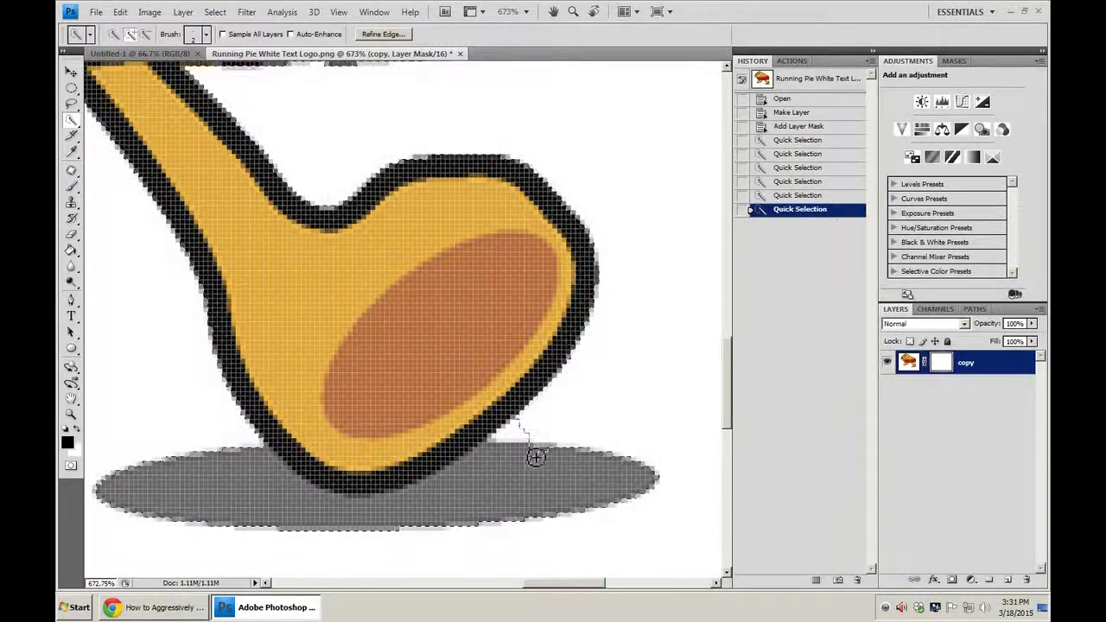
{"action": "left_click", "coordinate": [509, 442]}
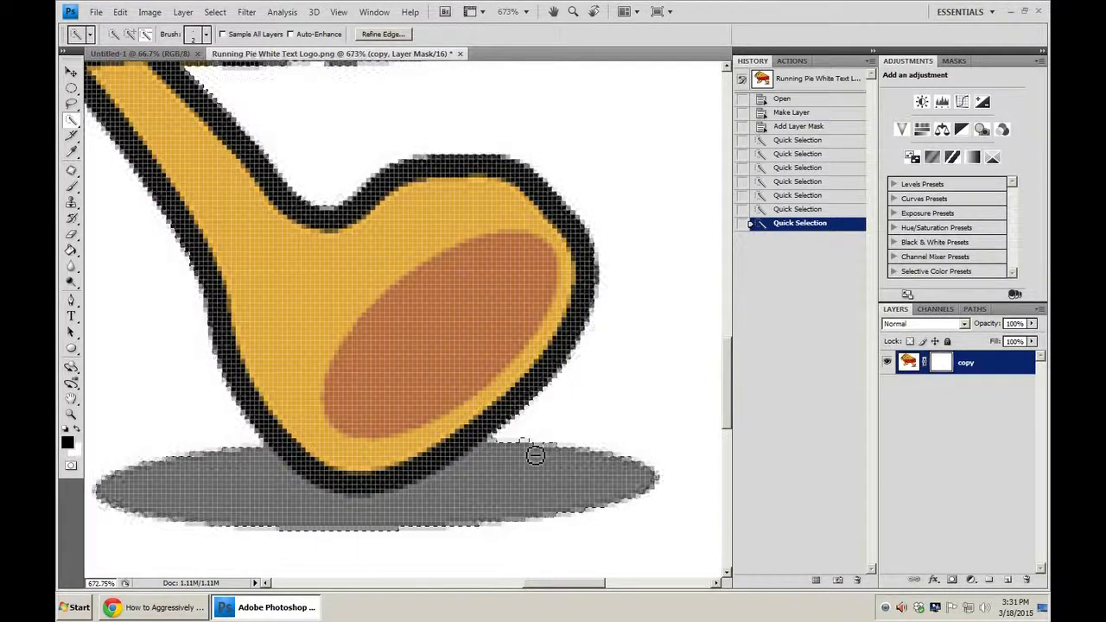
{"action": "left_click", "coordinate": [528, 447]}
{"action": "left_click_drag", "start_coordinate": [577, 446], "coordinate": [682, 493]}
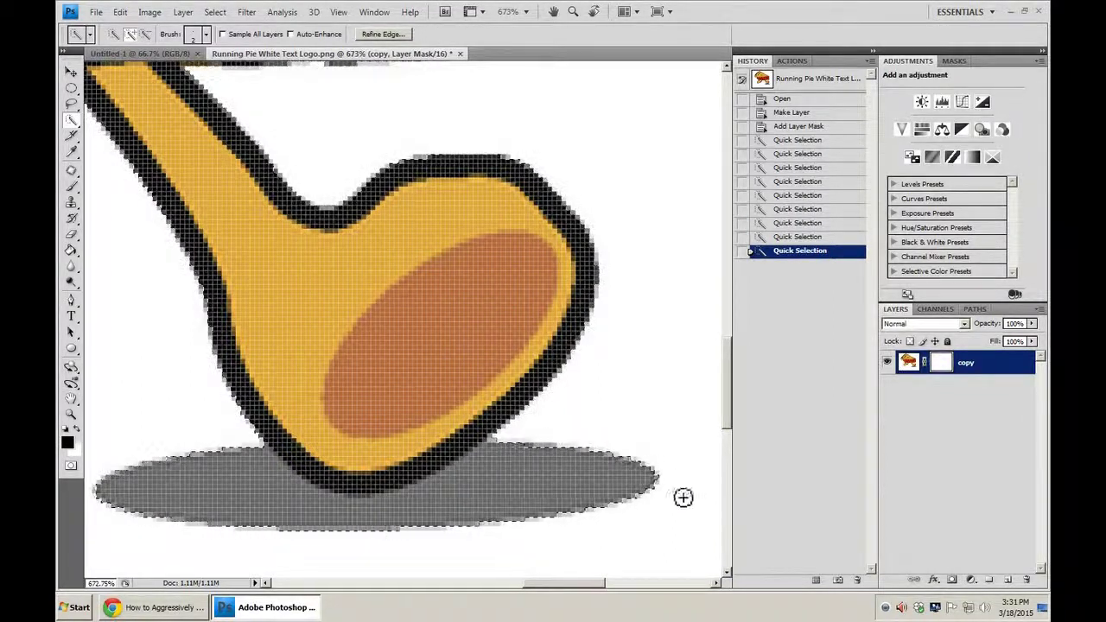
Step: Add the gray foot shadow back to the selection so that only the pie is left out
{"action": "left_click_drag", "start_coordinate": [609, 479], "coordinate": [478, 508]}
{"action": "mouse_move", "coordinate": [521, 464]}
{"action": "left_mouse_down"}
{"action": "mouse_move", "coordinate": [470, 497]}
{"action": "mouse_move", "coordinate": [537, 460]}
{"action": "mouse_move", "coordinate": [496, 489]}
{"action": "mouse_move", "coordinate": [507, 456]}
{"action": "mouse_move", "coordinate": [501, 478]}
{"action": "mouse_move", "coordinate": [536, 445]}
{"action": "mouse_move", "coordinate": [513, 474]}
{"action": "mouse_move", "coordinate": [508, 460]}
{"action": "mouse_move", "coordinate": [521, 509]}
{"action": "mouse_move", "coordinate": [563, 459]}
{"action": "left_mouse_up"}
{"action": "scroll", "coordinate": [563, 461], "scroll_direction": "down", "scroll_amount": 4}
{"action": "scroll", "coordinate": [566, 459], "scroll_direction": "down", "scroll_amount": 5}
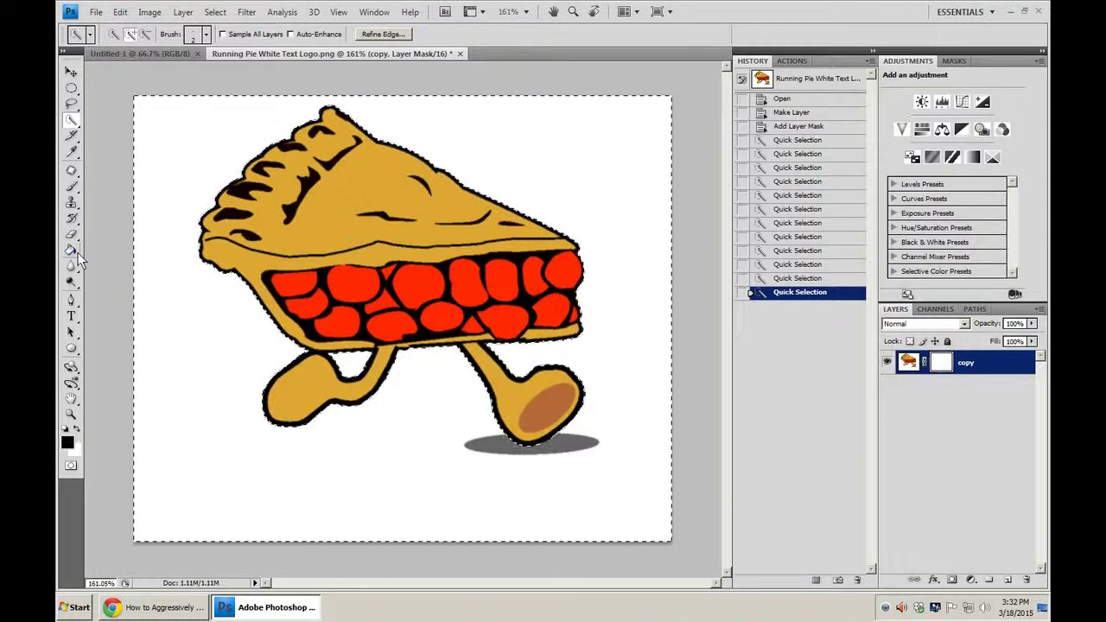
Step: Fill the selected background area on the copy layer's mask with black using the Paint Bucket tool
{"action": "left_click", "coordinate": [77, 251]}
{"action": "left_click", "coordinate": [96, 247]}
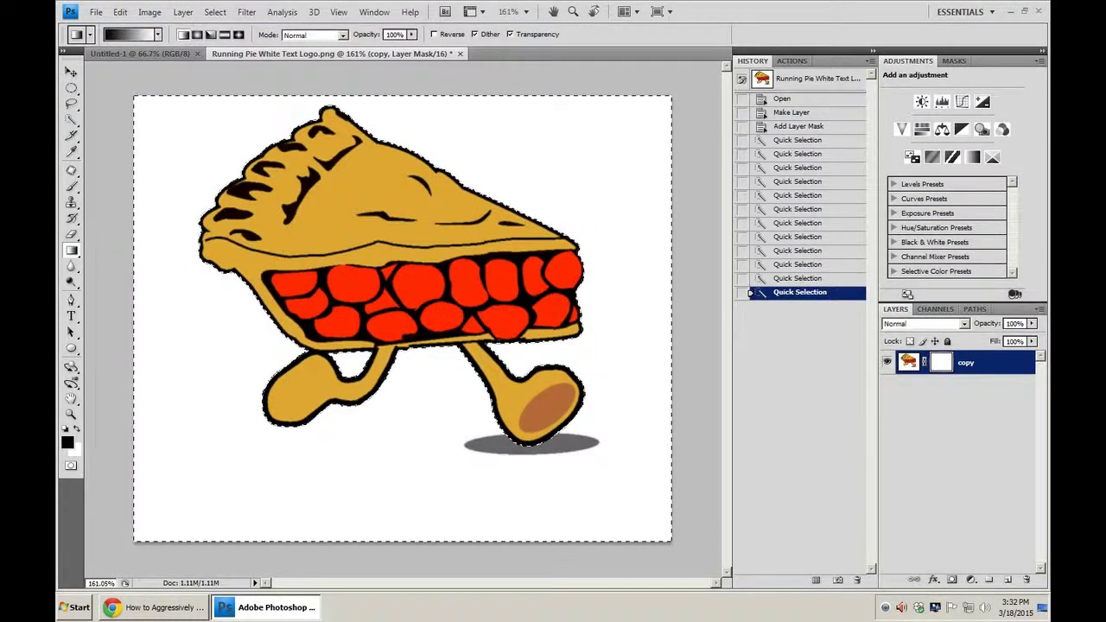
{"action": "left_click", "coordinate": [71, 250]}
{"action": "left_click", "coordinate": [108, 262]}
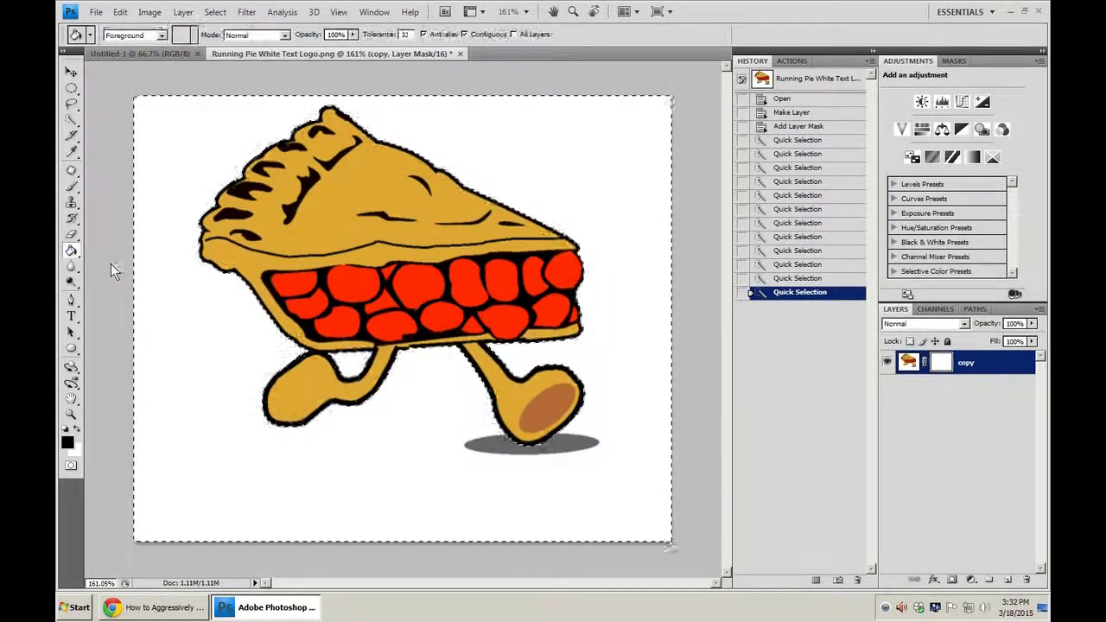
{"action": "left_click", "coordinate": [210, 417]}
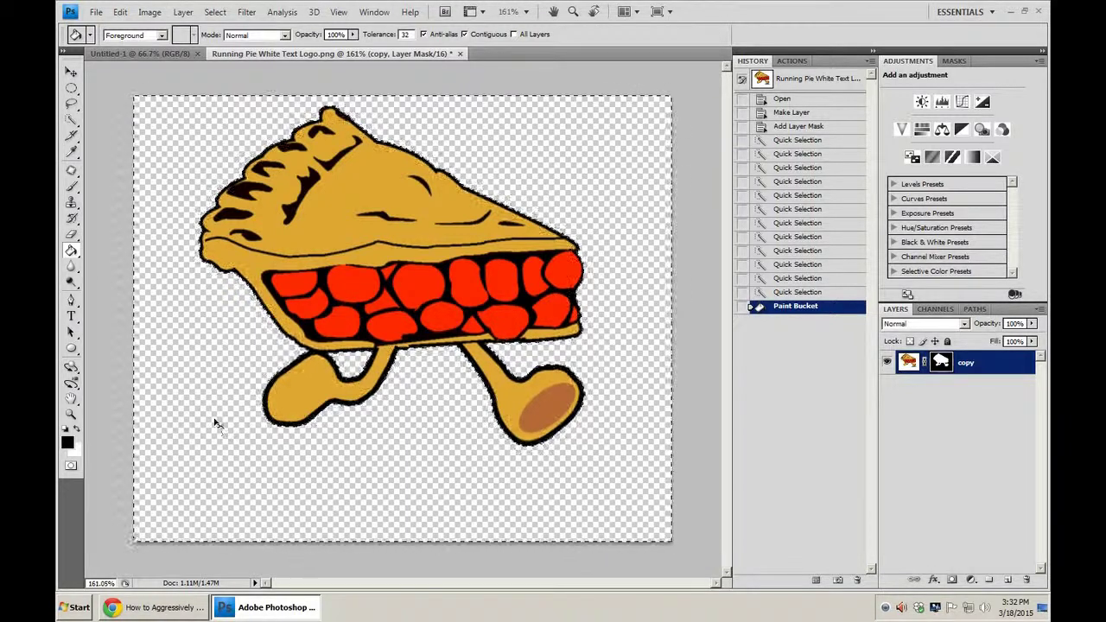
Step: Deselect the background area and bring the masked pie layer into the Untitled-1 document, placed near the page's center
{"action": "key", "text": "ctrl+d"}
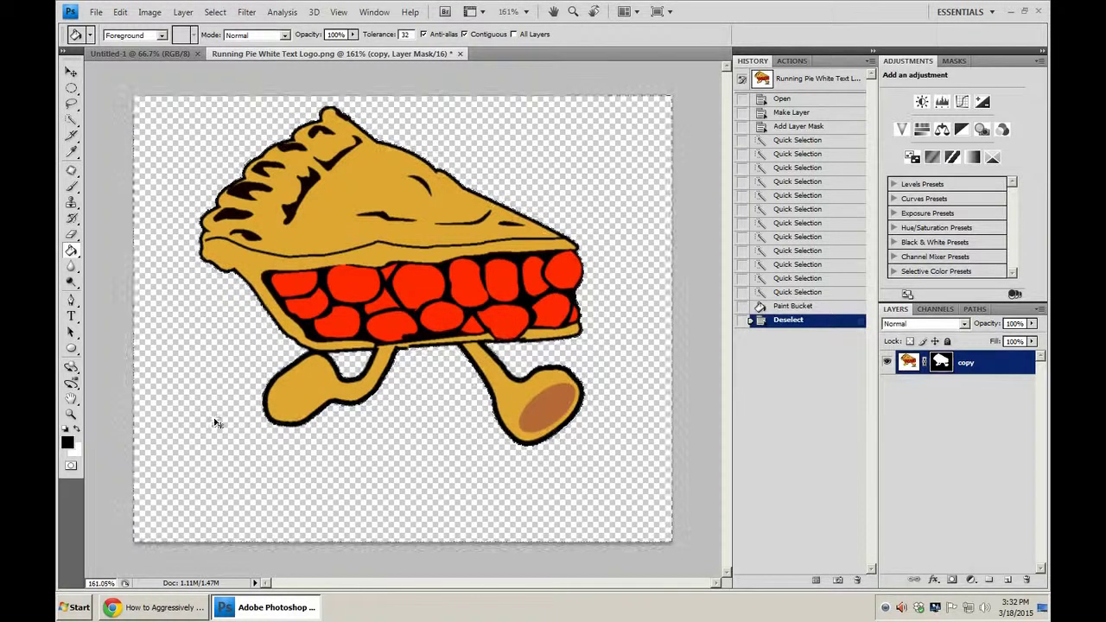
{"action": "left_click", "coordinate": [72, 73]}
{"action": "left_click_drag", "start_coordinate": [392, 185], "coordinate": [385, 310]}
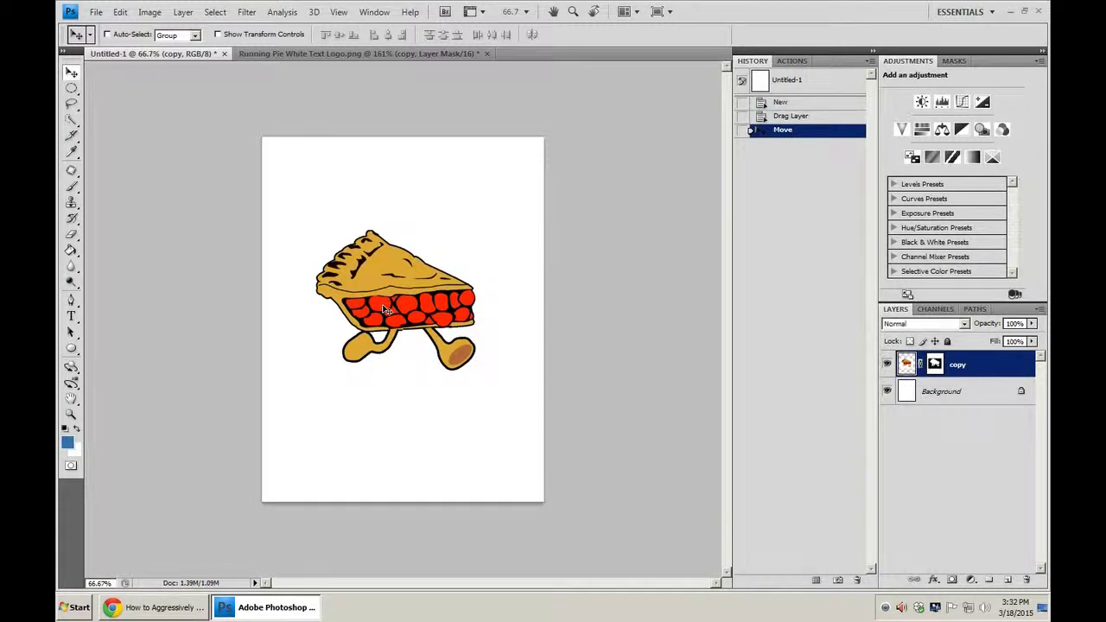
Step: Enlarge the pie layer proportionally to about 144% with Free Transform
{"action": "key", "text": "ctrl+t"}
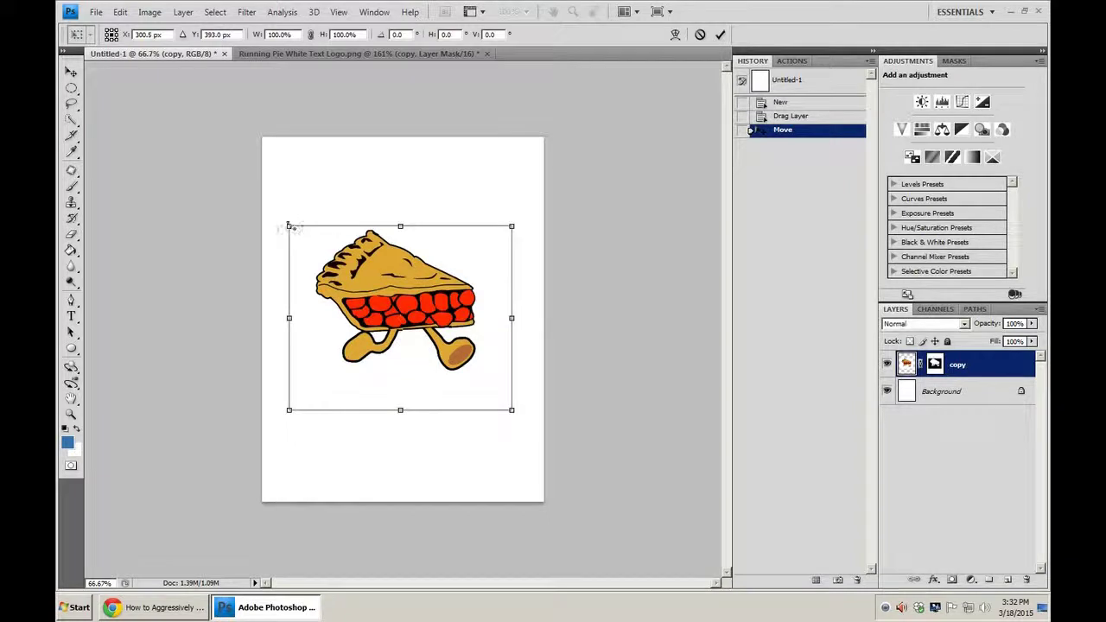
{"action": "left_click_drag", "start_coordinate": [288, 224], "coordinate": [231, 176]}
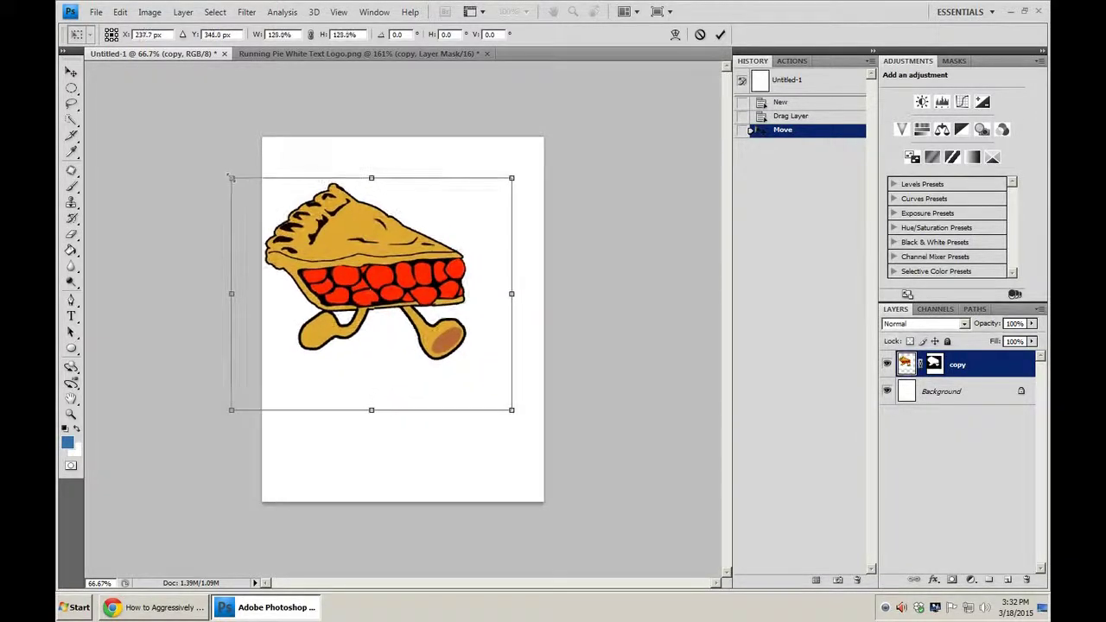
{"action": "left_click_drag", "start_coordinate": [513, 412], "coordinate": [555, 437]}
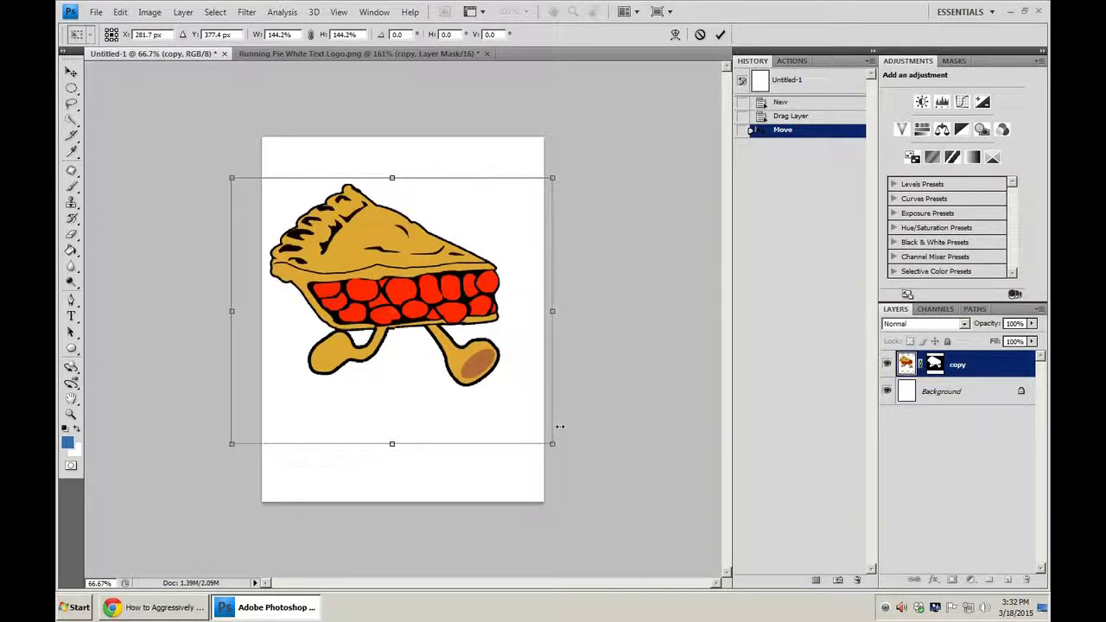
{"action": "key", "text": "Return"}
Step: Shift the pie slightly down and right, and scale it down to about 88% width and 91% height
{"action": "left_click_drag", "start_coordinate": [431, 278], "coordinate": [443, 285]}
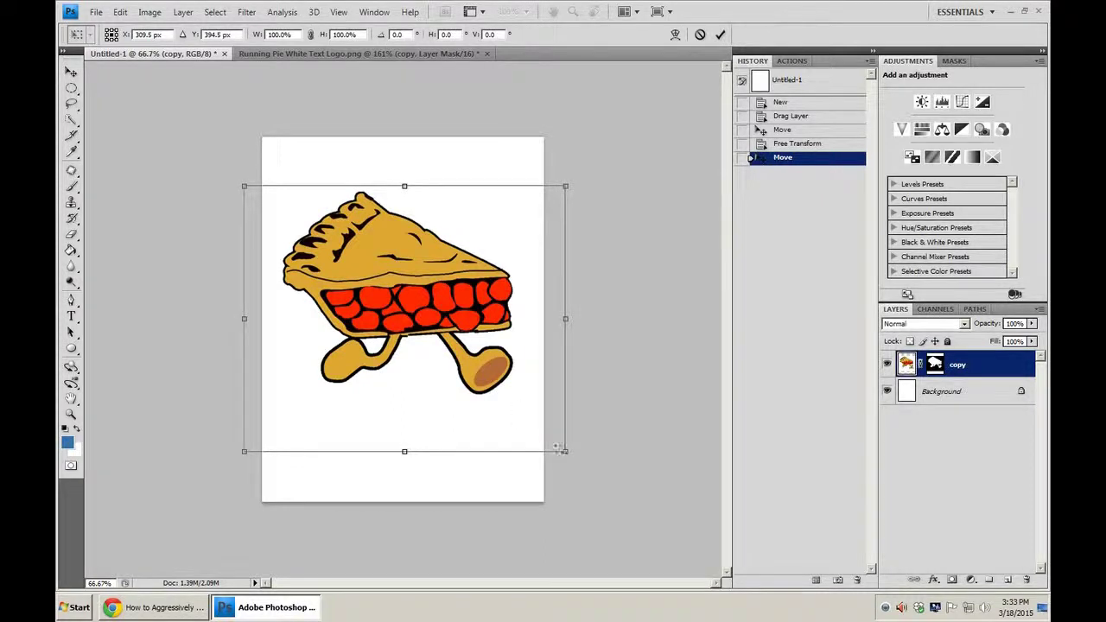
{"action": "left_click_drag", "start_coordinate": [561, 451], "coordinate": [534, 432]}
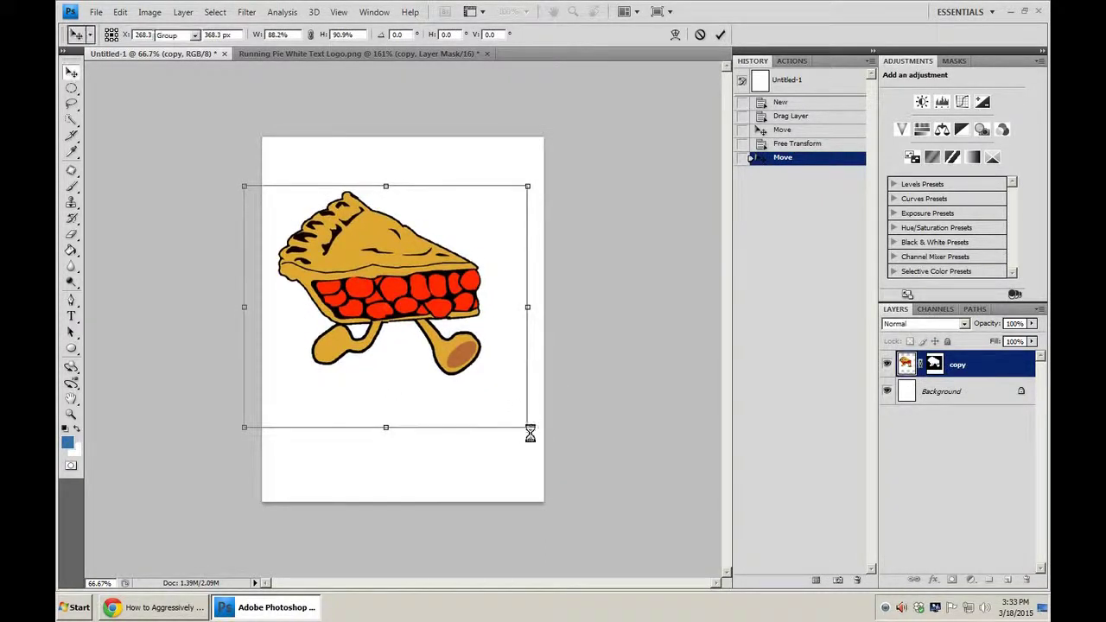
{"action": "key", "text": "Return"}
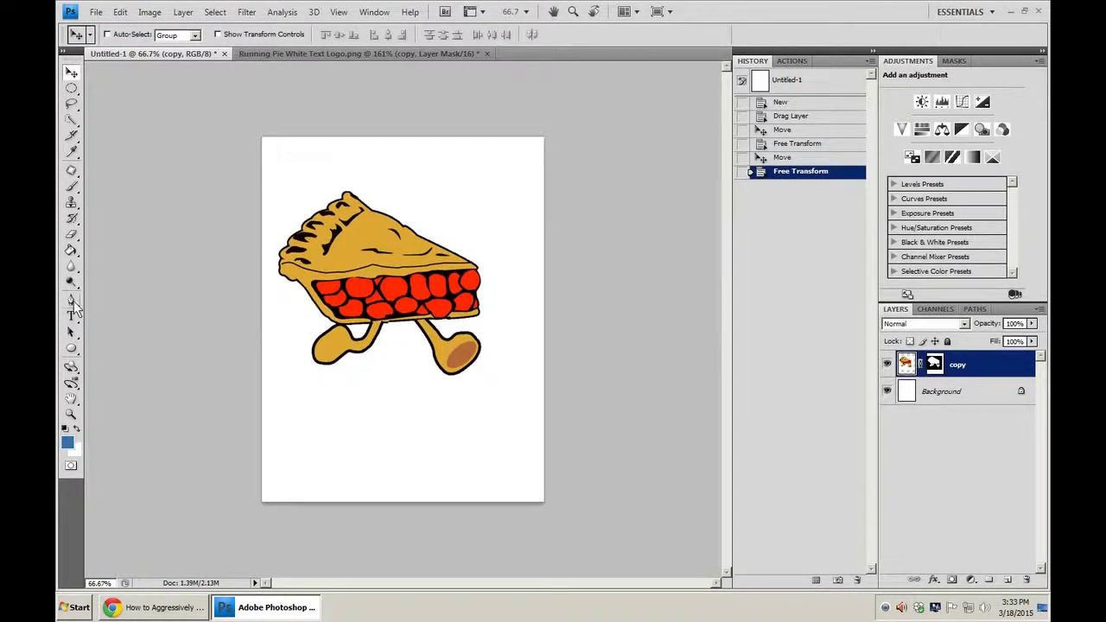
Step: Draw a wide text box just beneath the pie's feet and set the text color to the lighter blue 3a91e3
{"action": "left_click", "coordinate": [72, 315]}
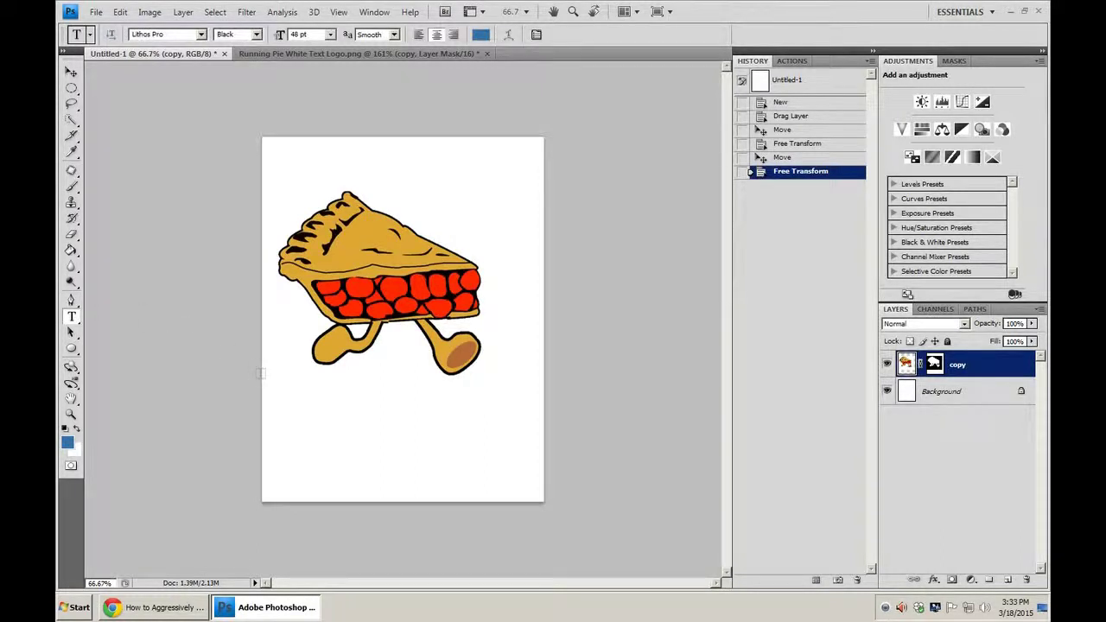
{"action": "left_click_drag", "start_coordinate": [271, 373], "coordinate": [532, 415]}
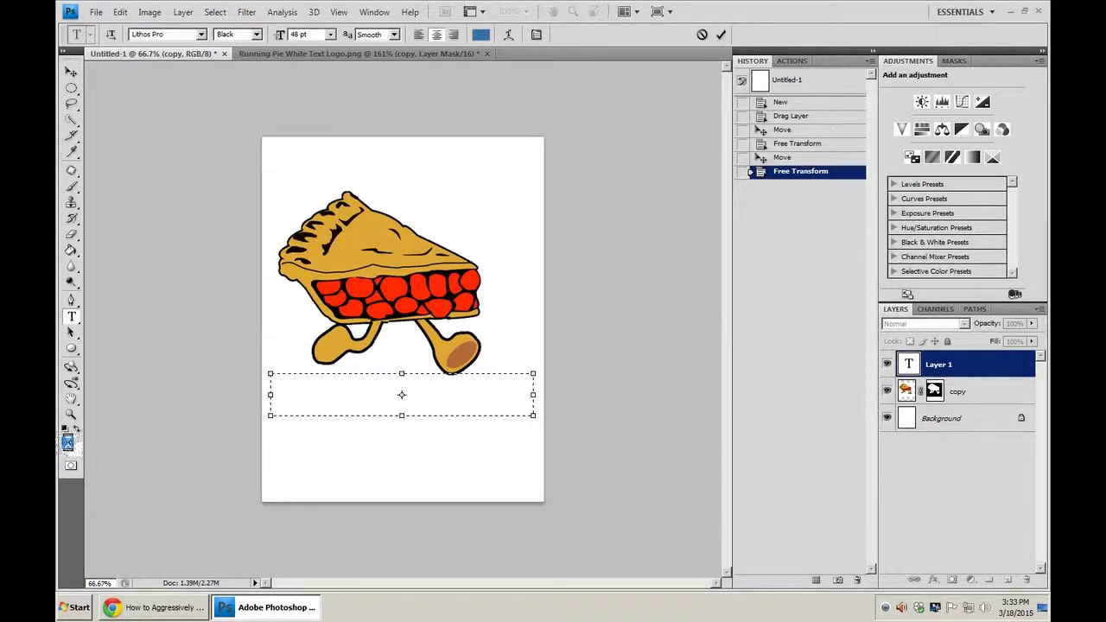
{"action": "left_click", "coordinate": [68, 443]}
{"action": "left_click_drag", "start_coordinate": [519, 208], "coordinate": [506, 169]}
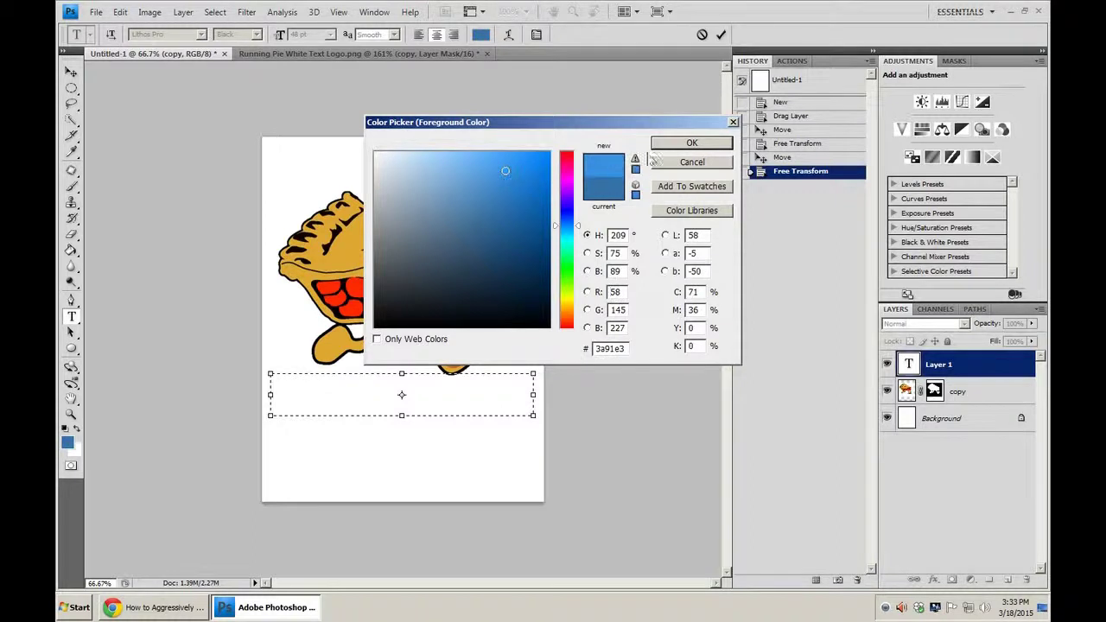
{"action": "left_click", "coordinate": [674, 145]}
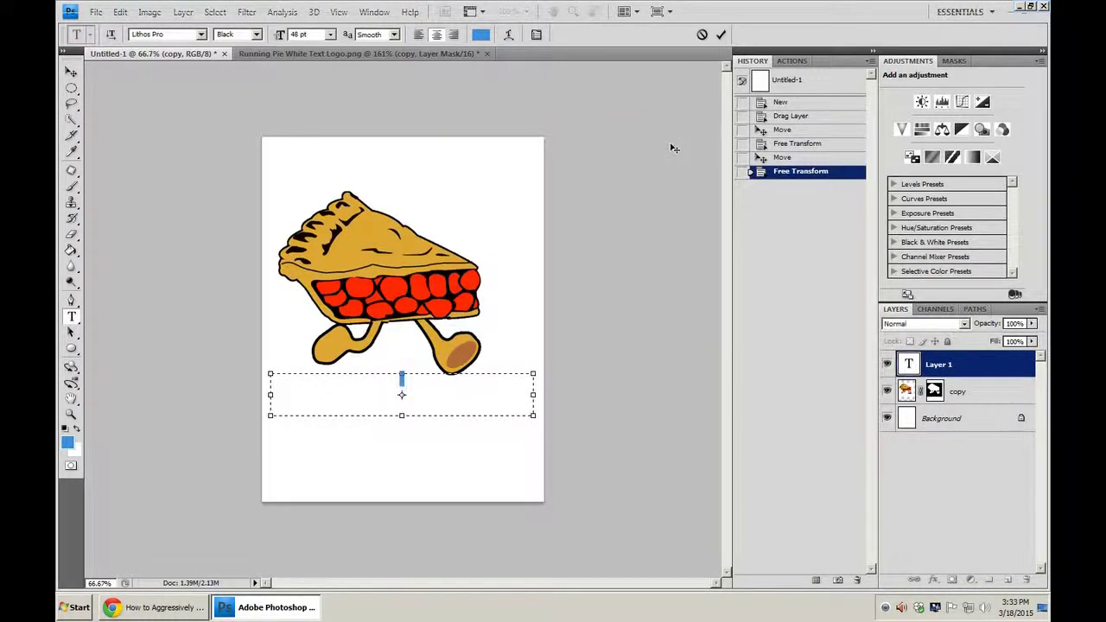
Step: Enter the text "I like Pie...the end" in the text box
{"action": "type", "text": "like Pie"}
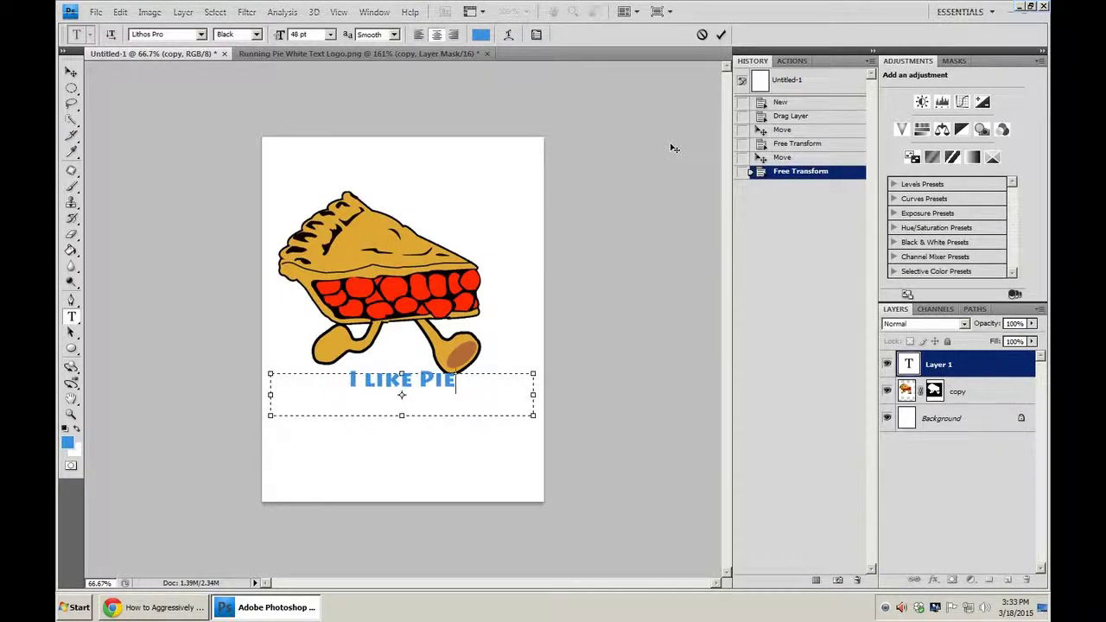
{"action": "type", "text": "..."}
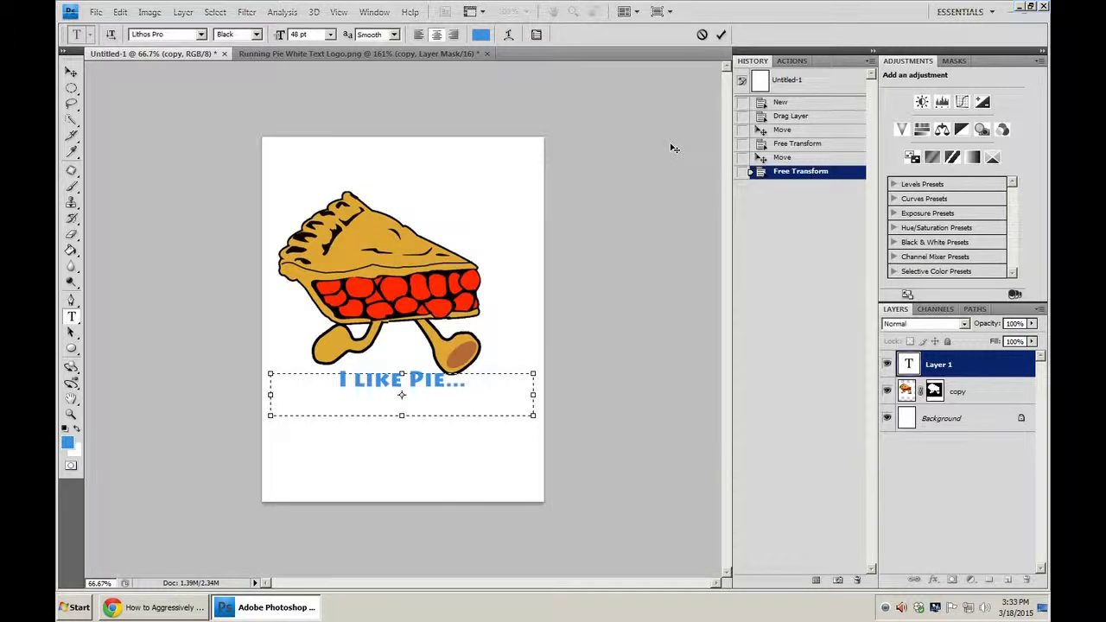
{"action": "type", "text": "the end"}
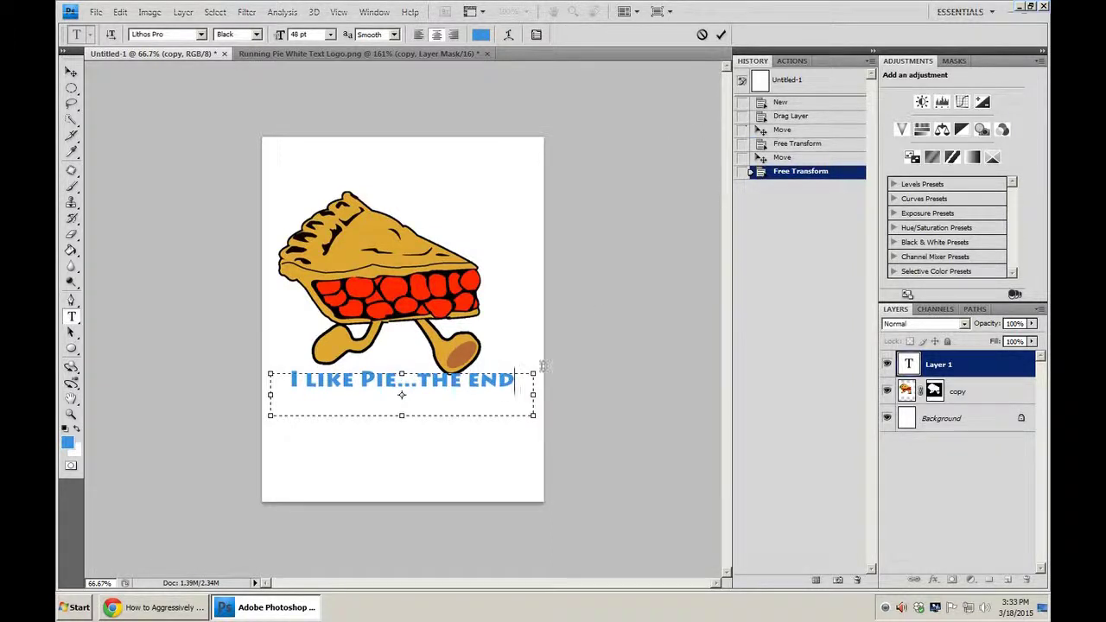
Step: Try the whole text line at 60 pt, and set its size back to 48 pt
{"action": "left_click_drag", "start_coordinate": [519, 382], "coordinate": [289, 386]}
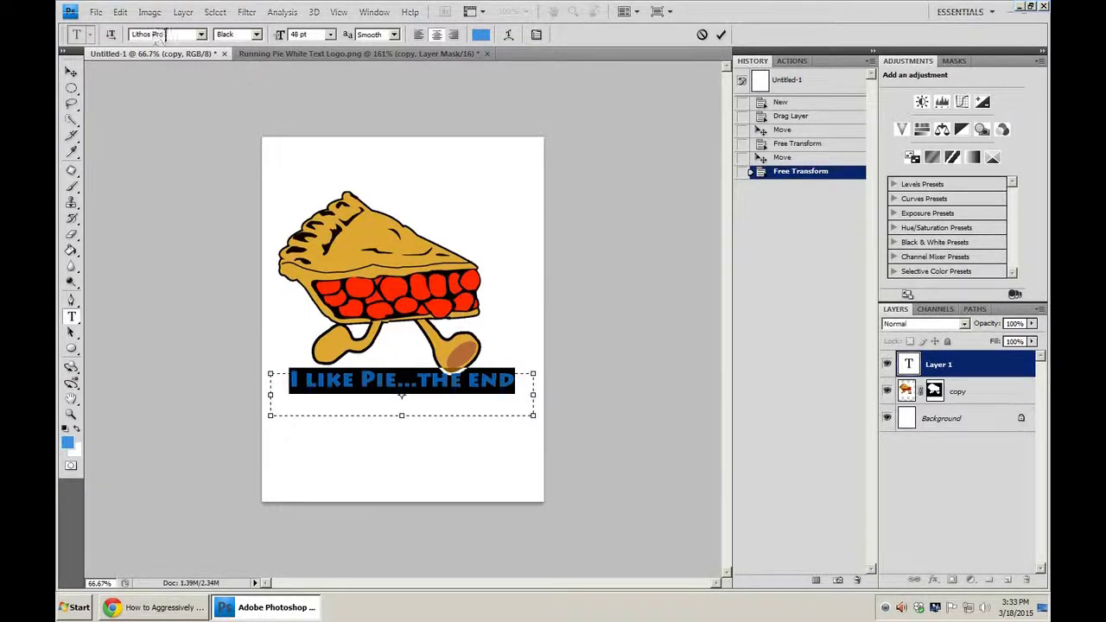
{"action": "left_click", "coordinate": [330, 34]}
{"action": "left_click", "coordinate": [315, 208]}
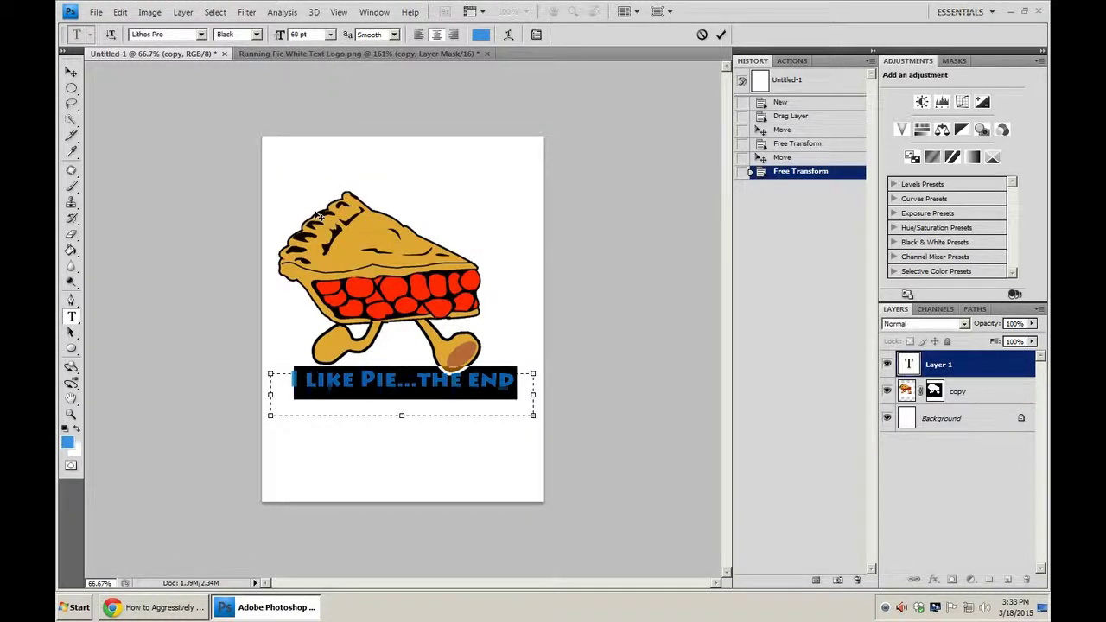
{"action": "left_click", "coordinate": [330, 34]}
{"action": "left_click", "coordinate": [316, 194]}
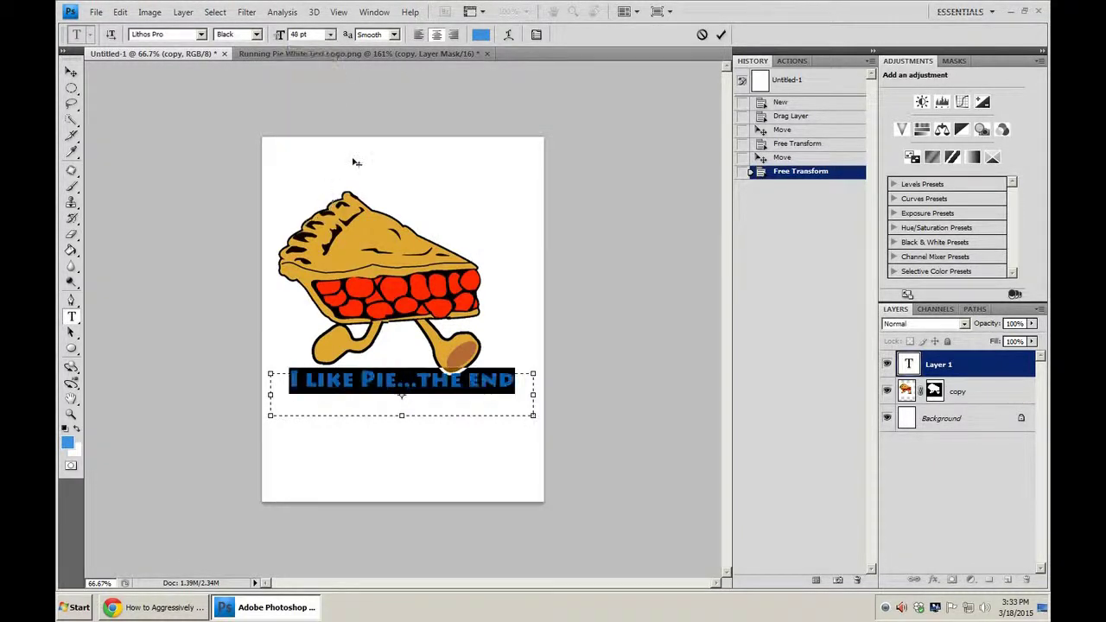
Step: Warp the text with the horizontal Rise style at a bend of -31%, and shift it slightly down the page
{"action": "left_click", "coordinate": [508, 35]}
{"action": "left_click_drag", "start_coordinate": [618, 408], "coordinate": [668, 299]}
{"action": "left_click", "coordinate": [683, 323]}
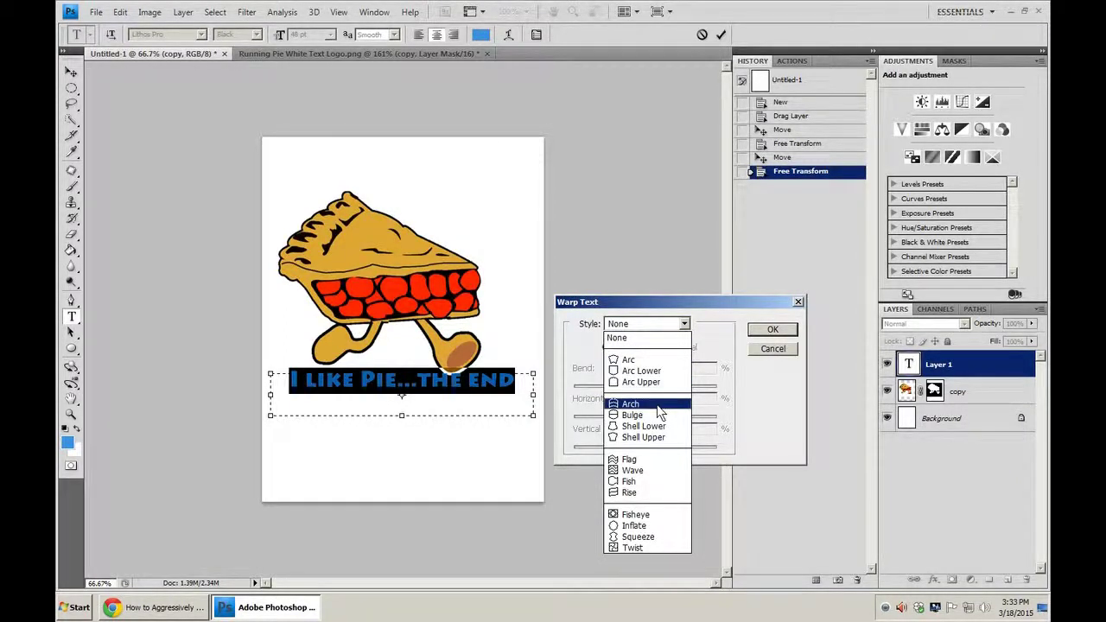
{"action": "left_click", "coordinate": [644, 491]}
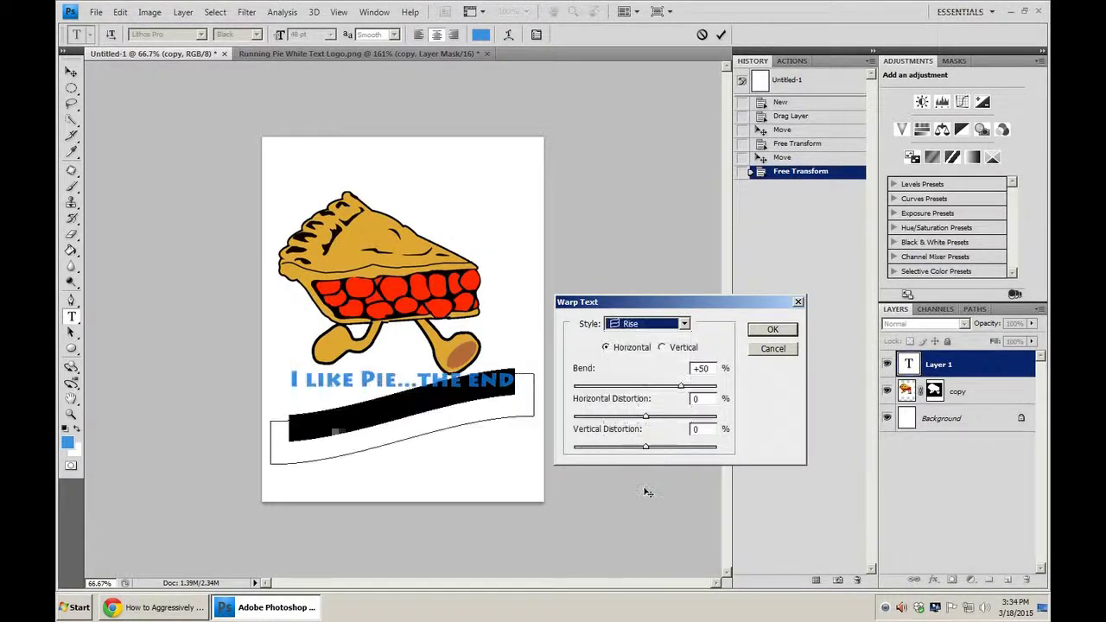
{"action": "left_click", "coordinate": [681, 387]}
{"action": "left_click_drag", "start_coordinate": [683, 390], "coordinate": [625, 383]}
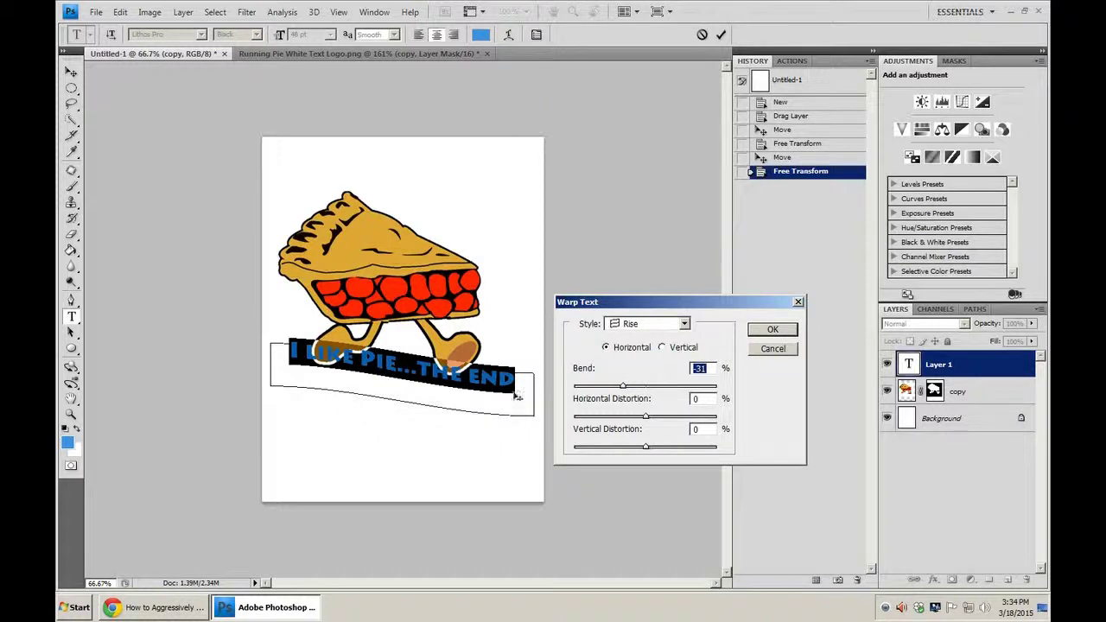
{"action": "mouse_move", "coordinate": [529, 375]}
{"action": "left_mouse_down"}
{"action": "mouse_move", "coordinate": [527, 400]}
{"action": "mouse_move", "coordinate": [529, 388]}
{"action": "left_mouse_up"}
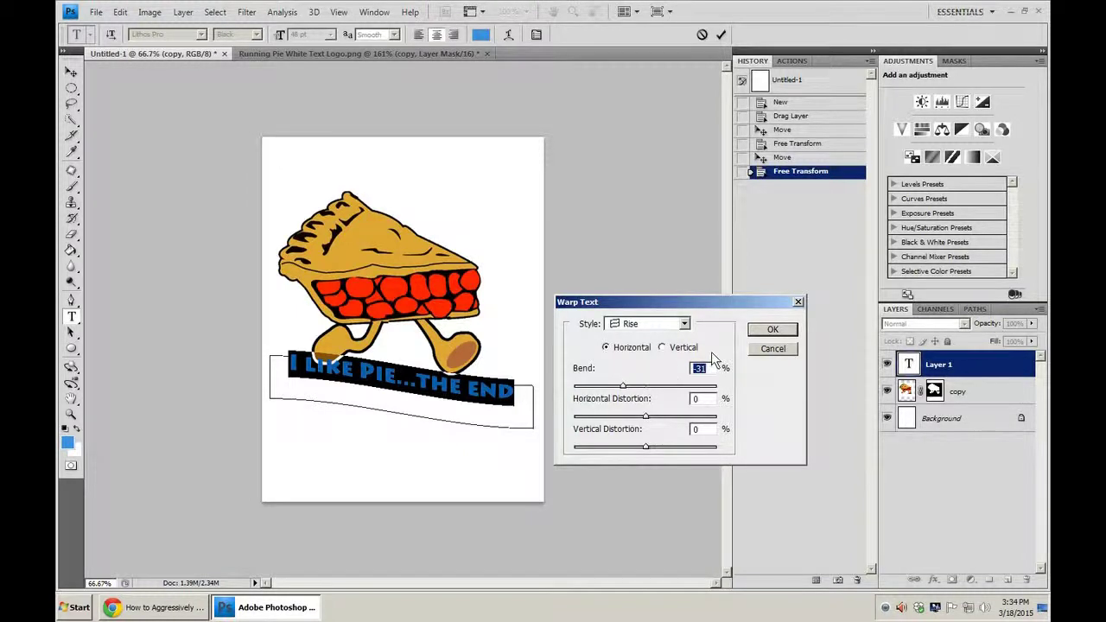
{"action": "mouse_move", "coordinate": [645, 416]}
{"action": "left_mouse_down"}
{"action": "mouse_move", "coordinate": [596, 417]}
{"action": "mouse_move", "coordinate": [792, 404]}
{"action": "mouse_move", "coordinate": [523, 432]}
{"action": "mouse_move", "coordinate": [648, 419]}
{"action": "left_mouse_up"}
{"action": "left_click", "coordinate": [773, 331]}
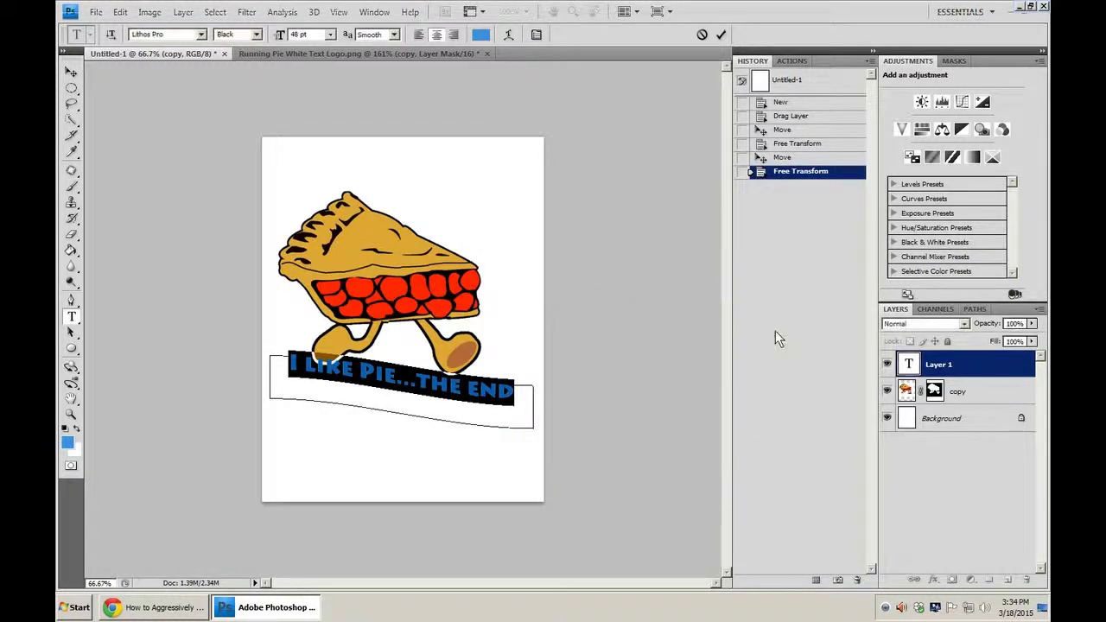
{"action": "left_click", "coordinate": [512, 400]}
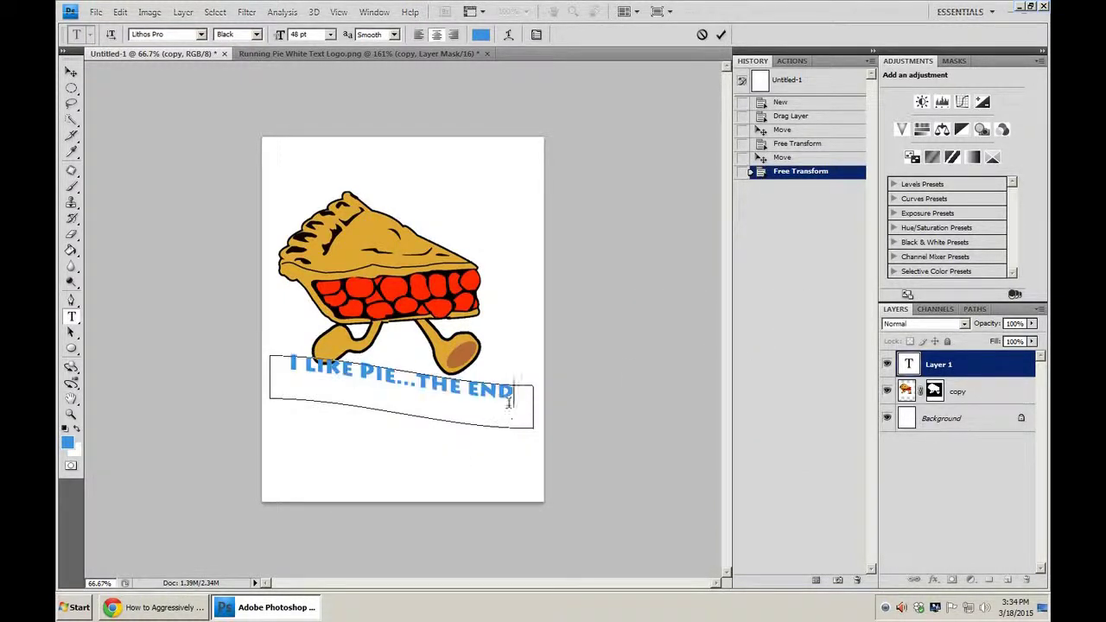
Step: Move the pie layer down and right toward the page's center, and shift the text layer down and right across its feet
{"action": "left_click", "coordinate": [907, 396]}
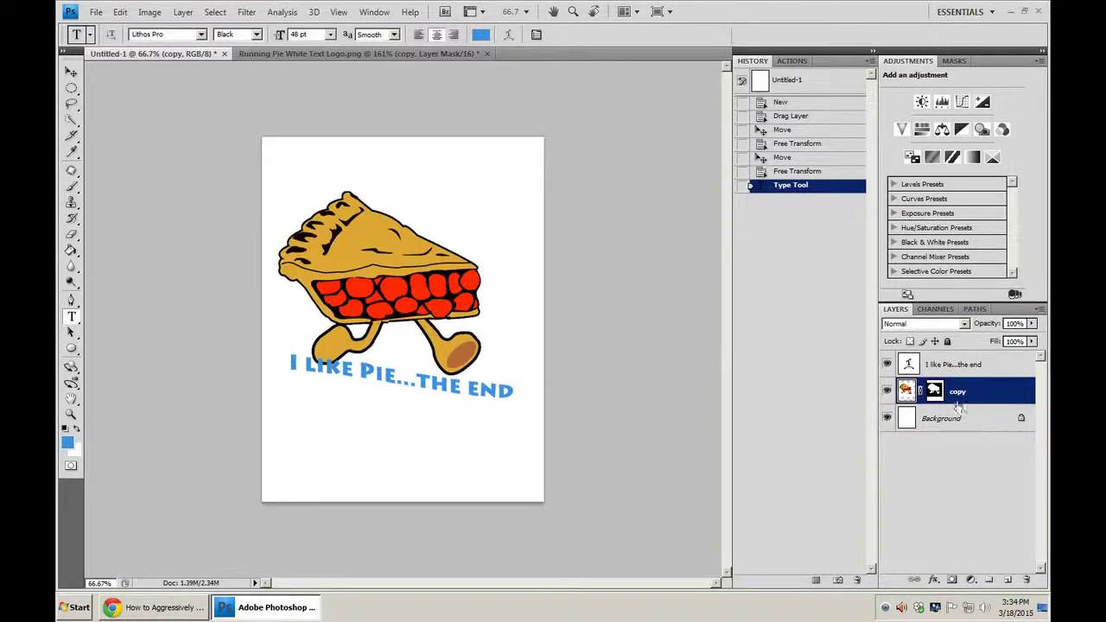
{"action": "left_click", "coordinate": [73, 78]}
{"action": "left_click_drag", "start_coordinate": [367, 235], "coordinate": [402, 258]}
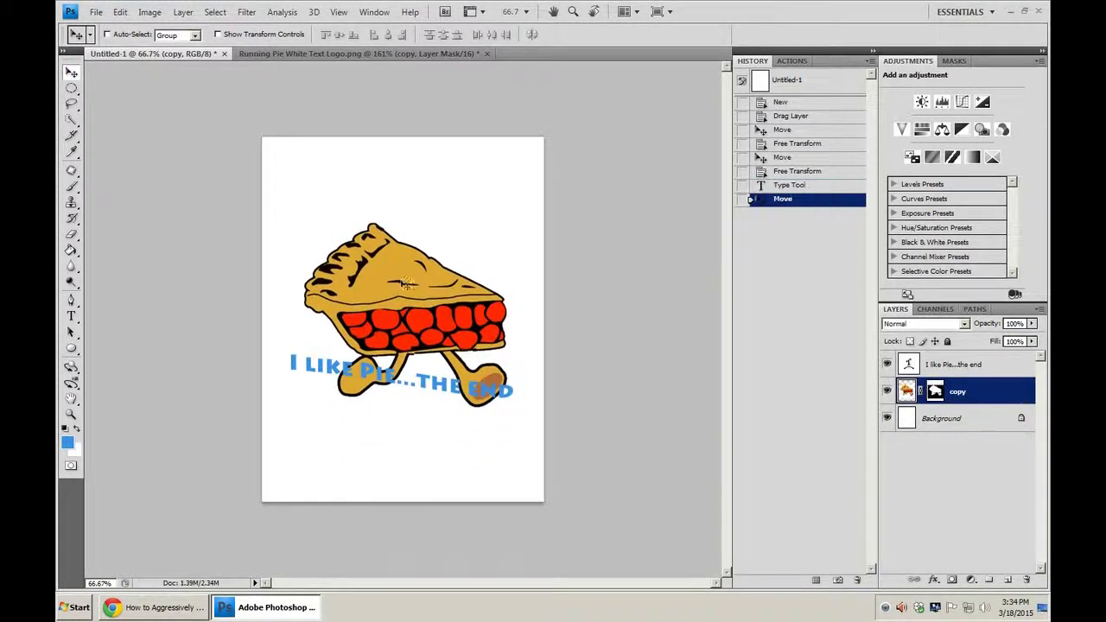
{"action": "left_click", "coordinate": [940, 364]}
{"action": "left_click_drag", "start_coordinate": [312, 367], "coordinate": [333, 380]}
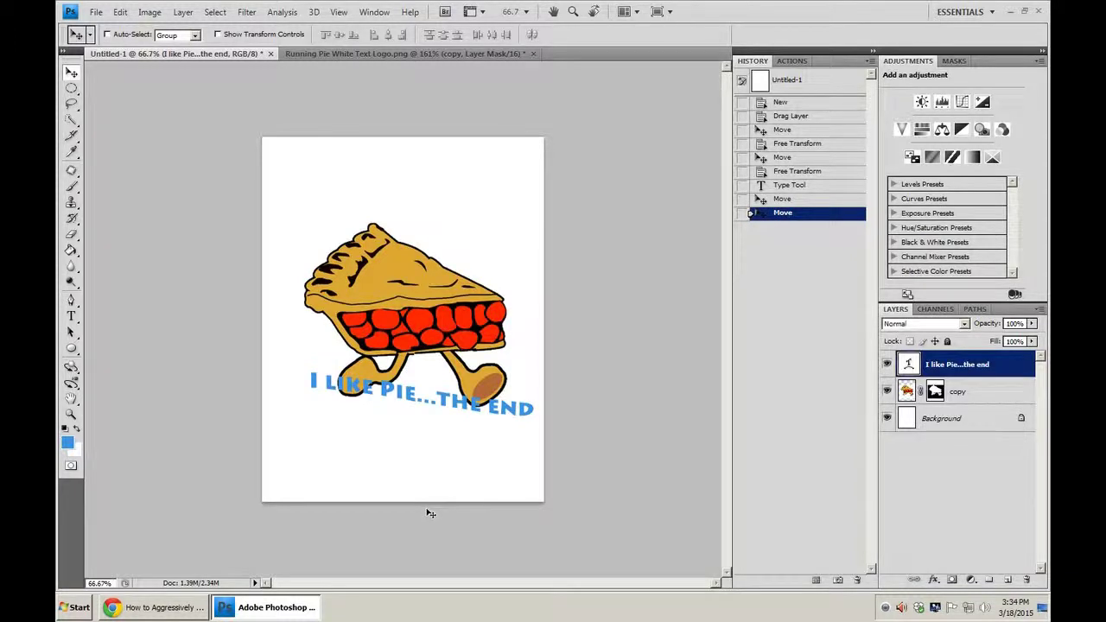
Step: Open the image united-states-american-flag-HD-wallpaper.jpg from the Desktop
{"action": "left_click", "coordinate": [96, 11]}
{"action": "left_click", "coordinate": [102, 52]}
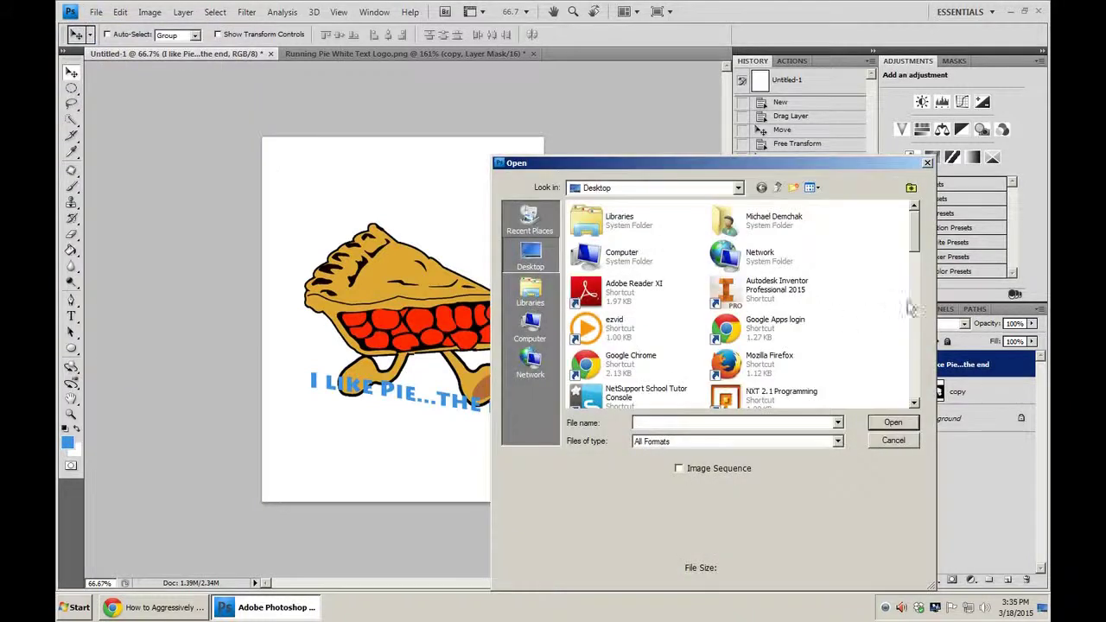
{"action": "left_click_drag", "start_coordinate": [914, 237], "coordinate": [919, 389]}
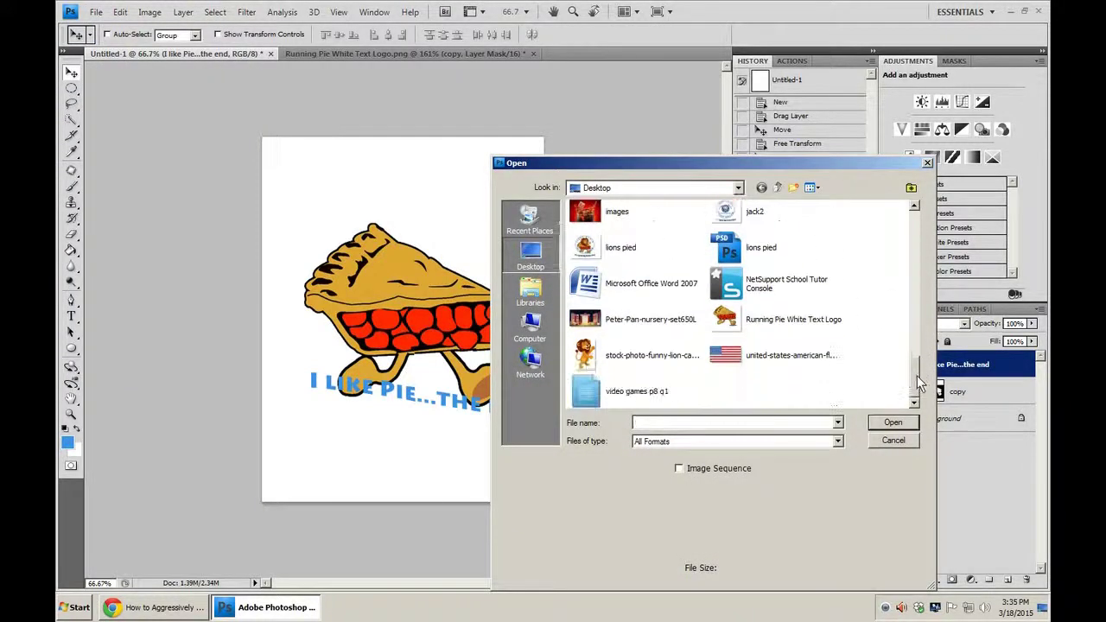
{"action": "left_click", "coordinate": [760, 352]}
{"action": "left_click", "coordinate": [880, 422]}
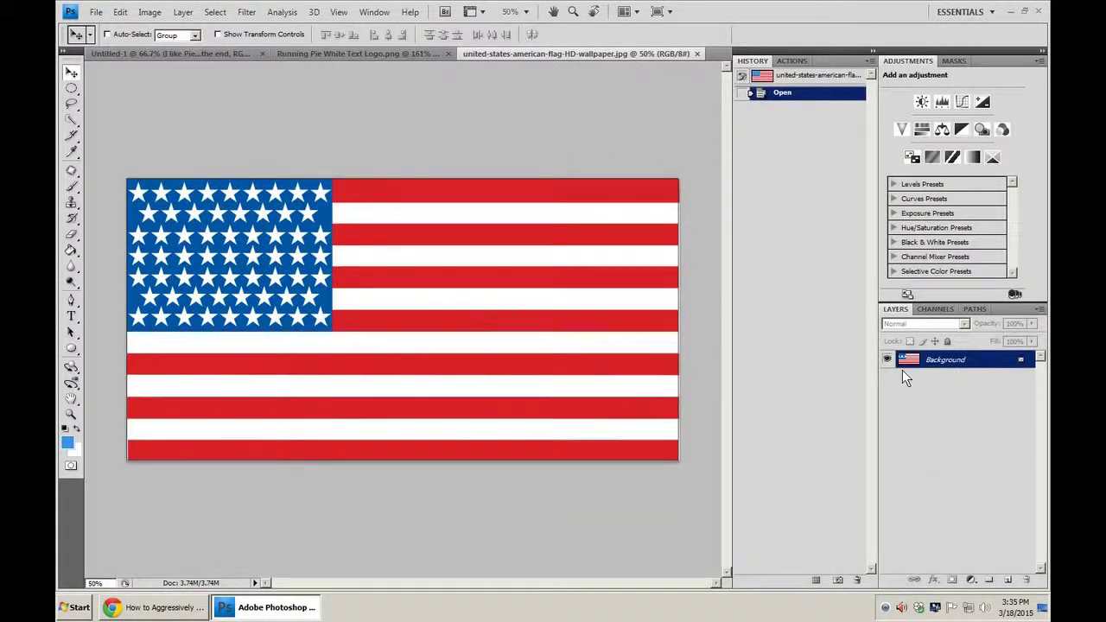
Step: Convert the flag image's Background into a regular layer named "copy"
{"action": "double_click", "coordinate": [944, 361]}
{"action": "type", "text": "copy"}
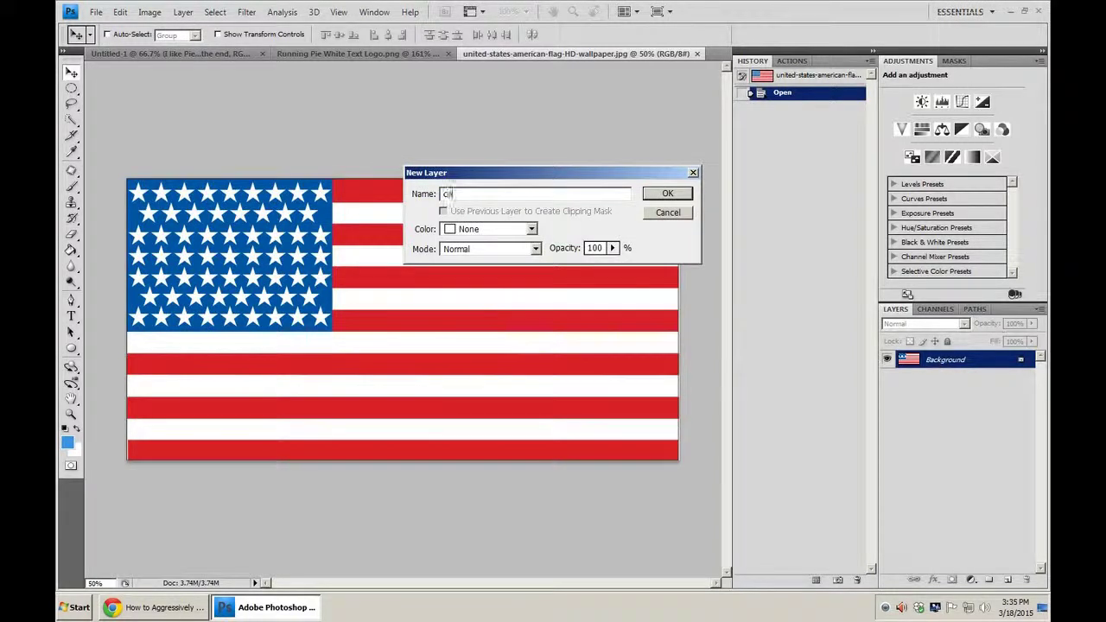
{"action": "key", "text": "Return"}
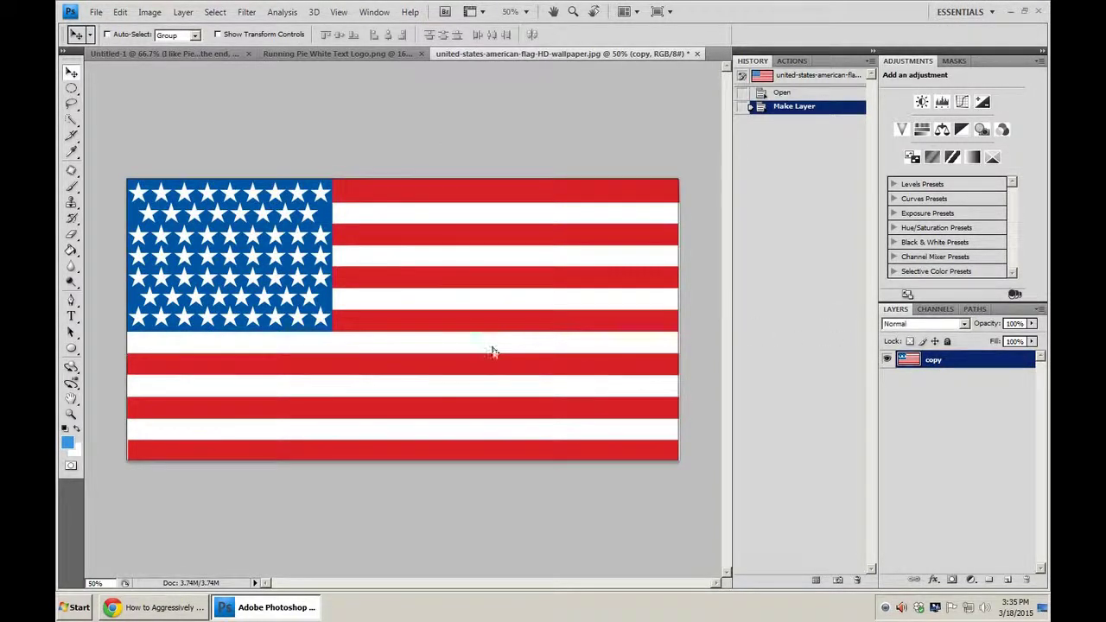
Step: Bring the flag layer into the Untitled-1 document so its stripes cover the page, and reorder it between the pie layer and the Background
{"action": "left_click_drag", "start_coordinate": [495, 346], "coordinate": [413, 342]}
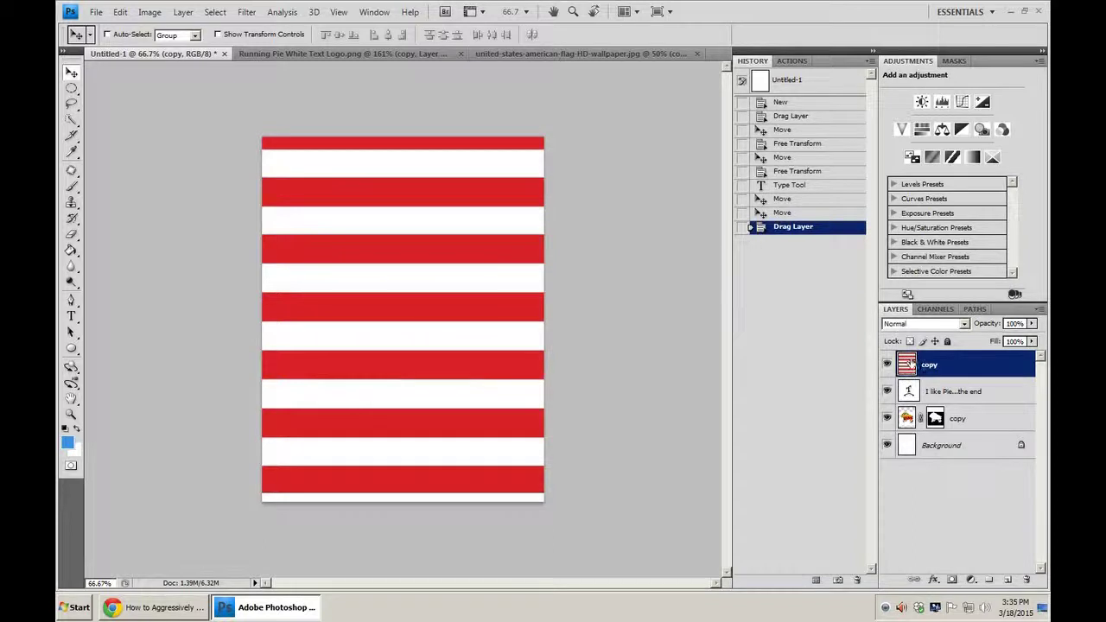
{"action": "left_click", "coordinate": [946, 393]}
{"action": "left_click", "coordinate": [962, 422]}
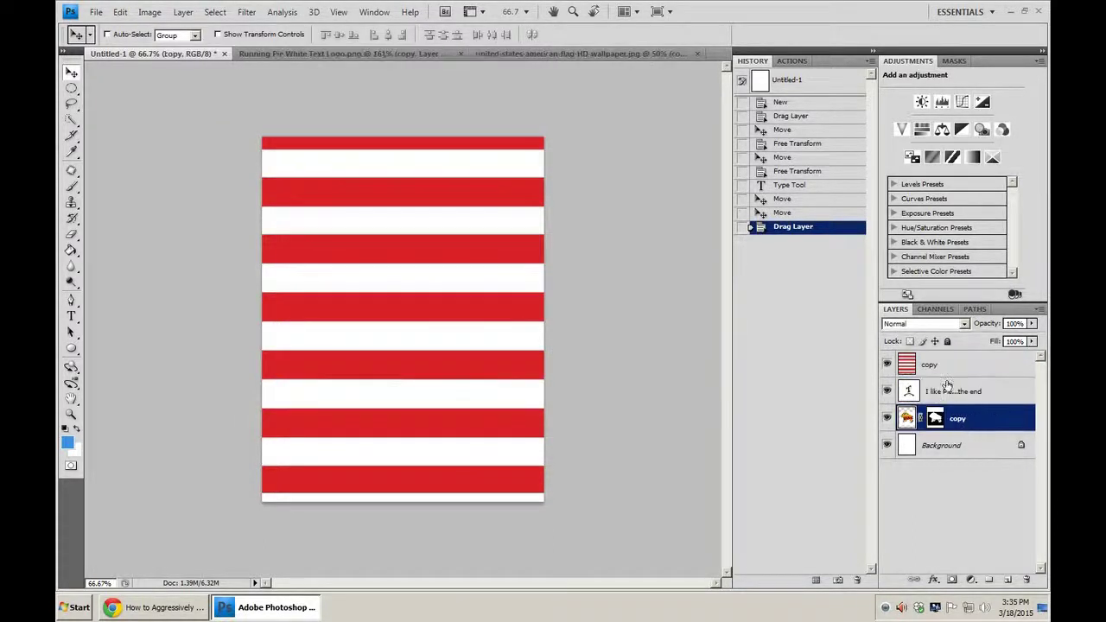
{"action": "left_click", "coordinate": [946, 365]}
{"action": "left_click_drag", "start_coordinate": [957, 370], "coordinate": [961, 432]}
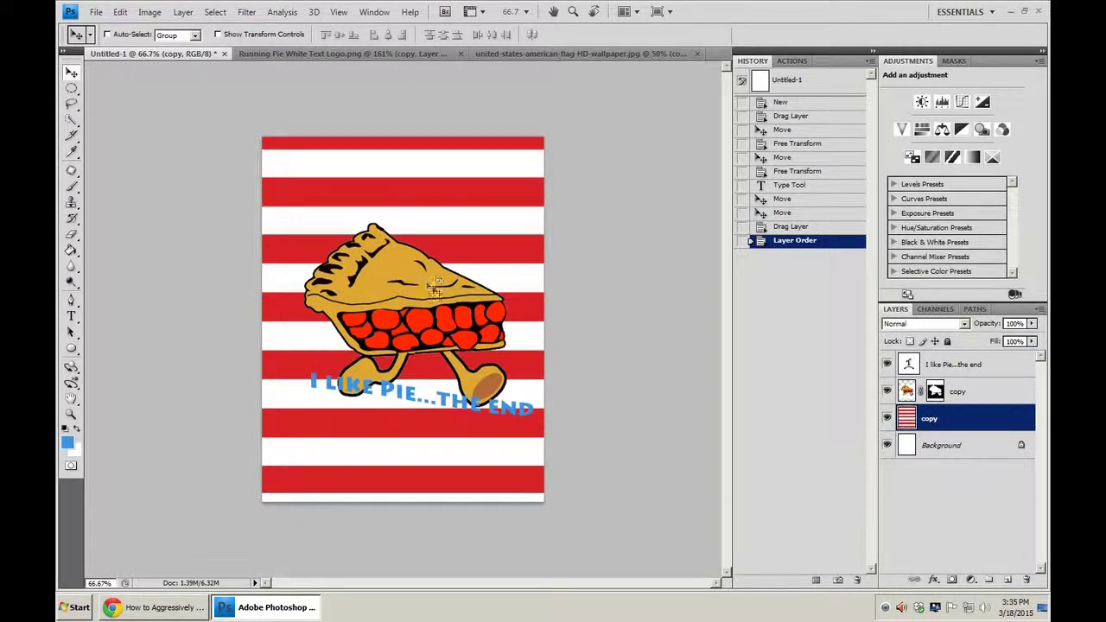
Step: Move the flag layer to show its stars in the page's upper-left corner, and scale it to about 96.5% width and 99.2% height
{"action": "left_click_drag", "start_coordinate": [466, 195], "coordinate": [658, 280]}
{"action": "left_click_drag", "start_coordinate": [505, 254], "coordinate": [477, 168]}
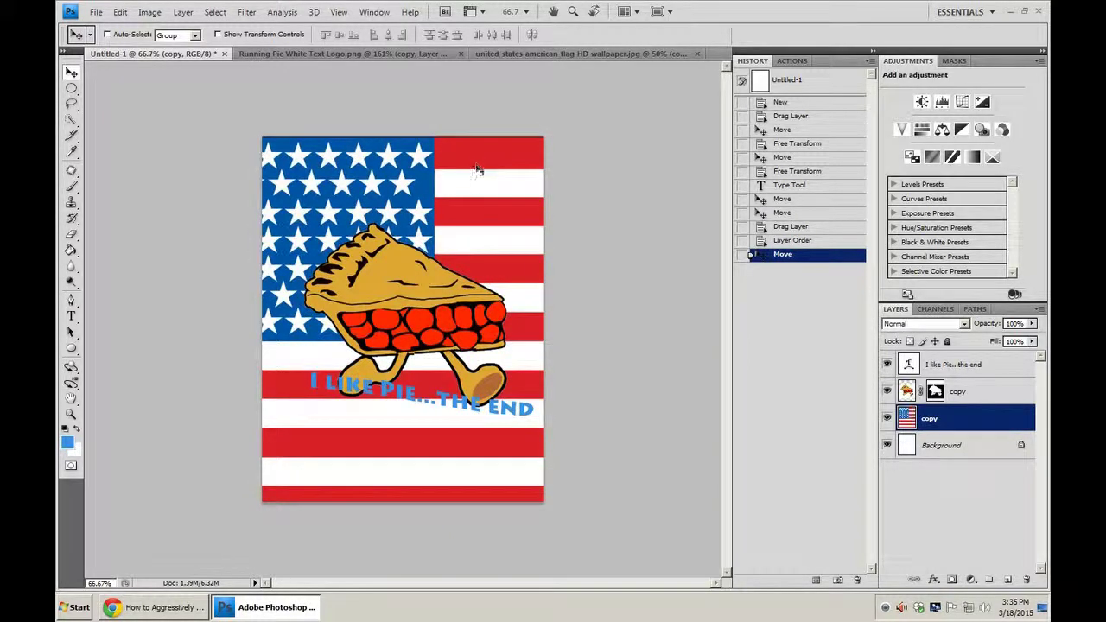
{"action": "key", "text": "ctrl+t"}
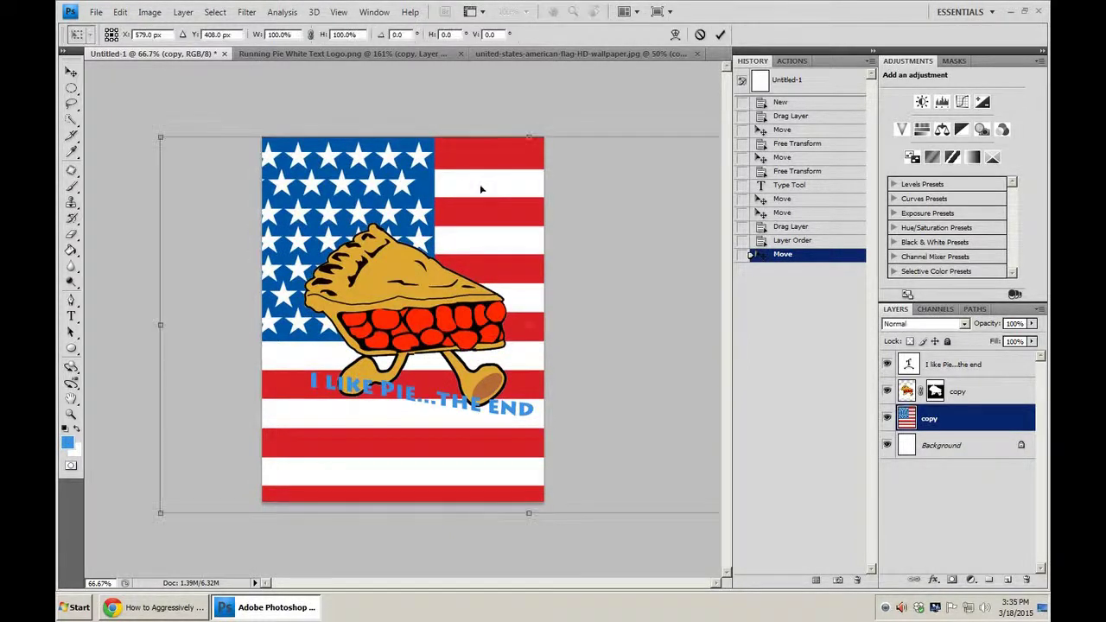
{"action": "left_click_drag", "start_coordinate": [158, 135], "coordinate": [205, 156]}
{"action": "left_click_drag", "start_coordinate": [431, 199], "coordinate": [358, 179]}
{"action": "left_click_drag", "start_coordinate": [131, 136], "coordinate": [125, 112]}
{"action": "left_click_drag", "start_coordinate": [473, 490], "coordinate": [472, 502]}
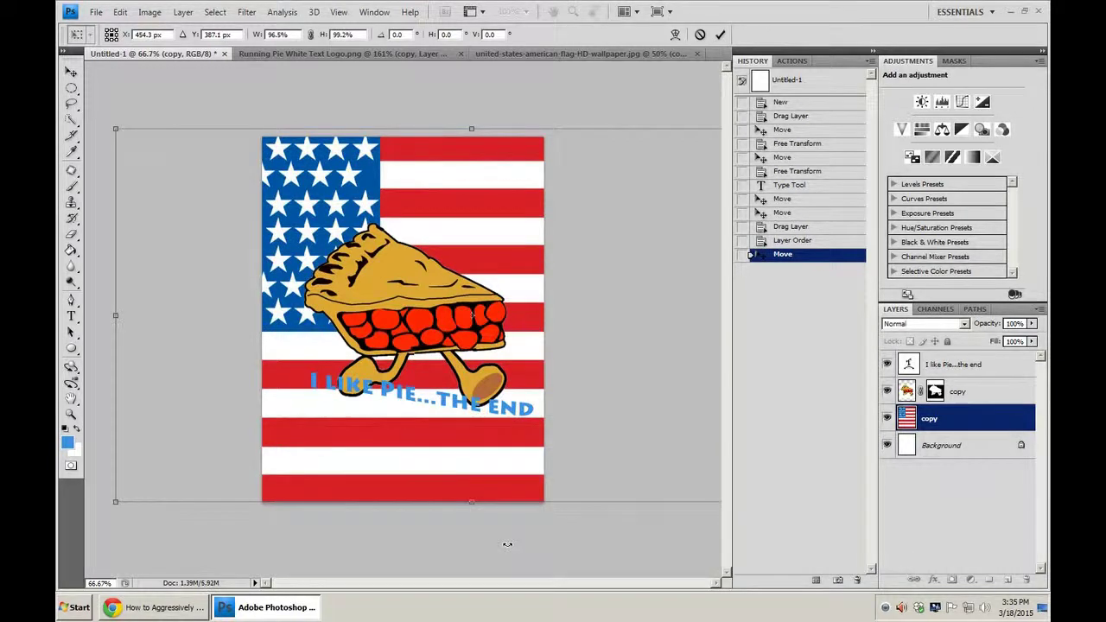
{"action": "key", "text": "Return"}
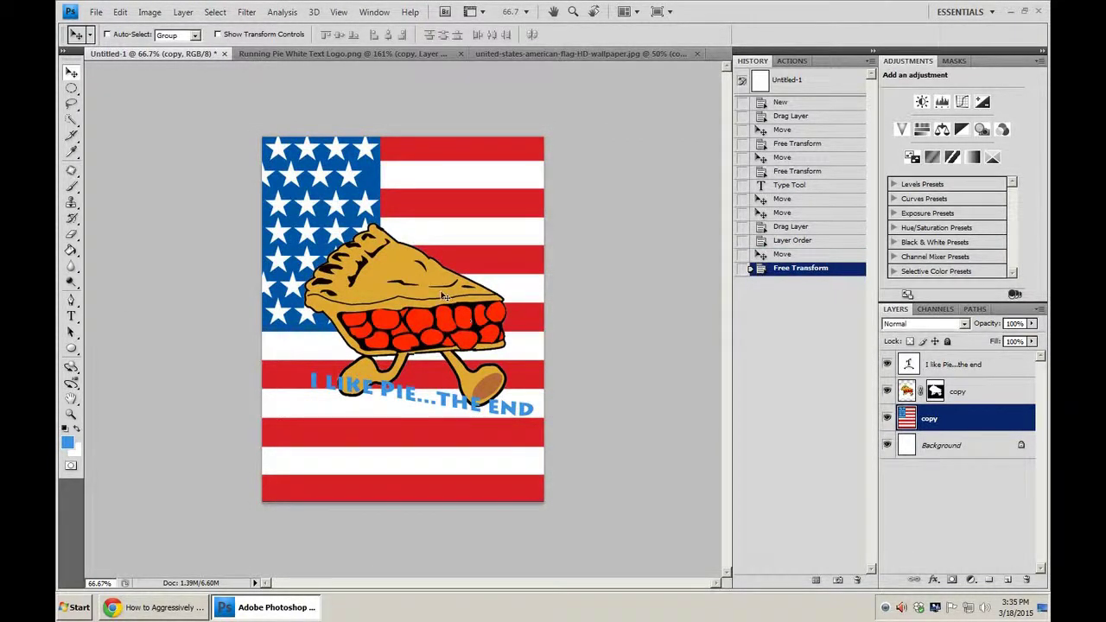
Step: Set the "I like Pie...the end" text to 55 pt and shift it down and left beneath the pie's feet
{"action": "left_click", "coordinate": [909, 394]}
{"action": "left_click", "coordinate": [902, 370]}
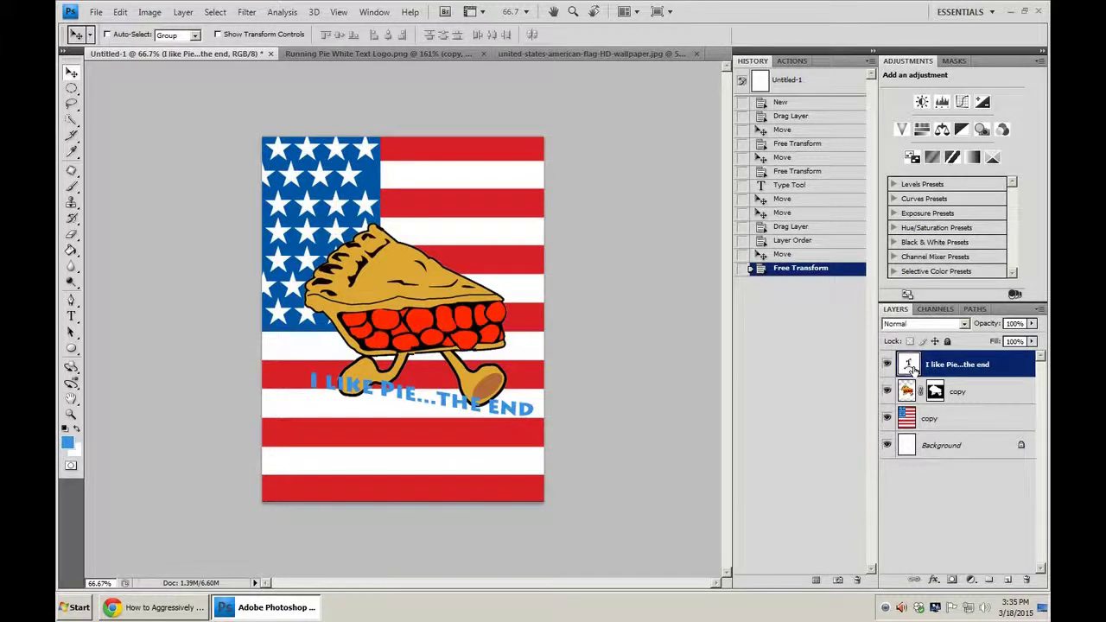
{"action": "double_click", "coordinate": [909, 367]}
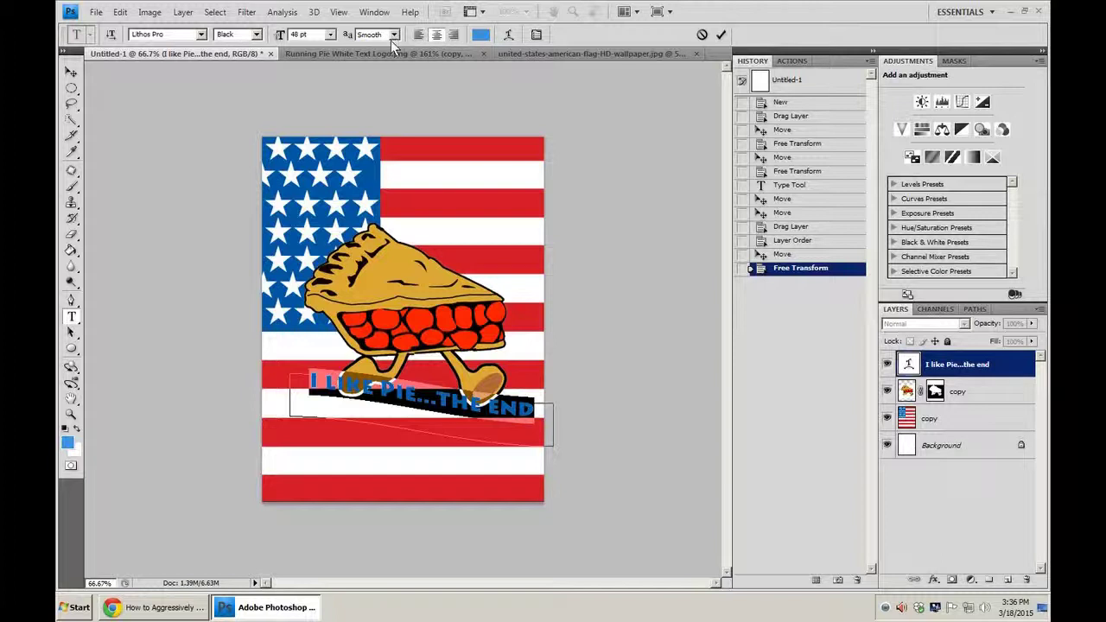
{"action": "left_click", "coordinate": [331, 36]}
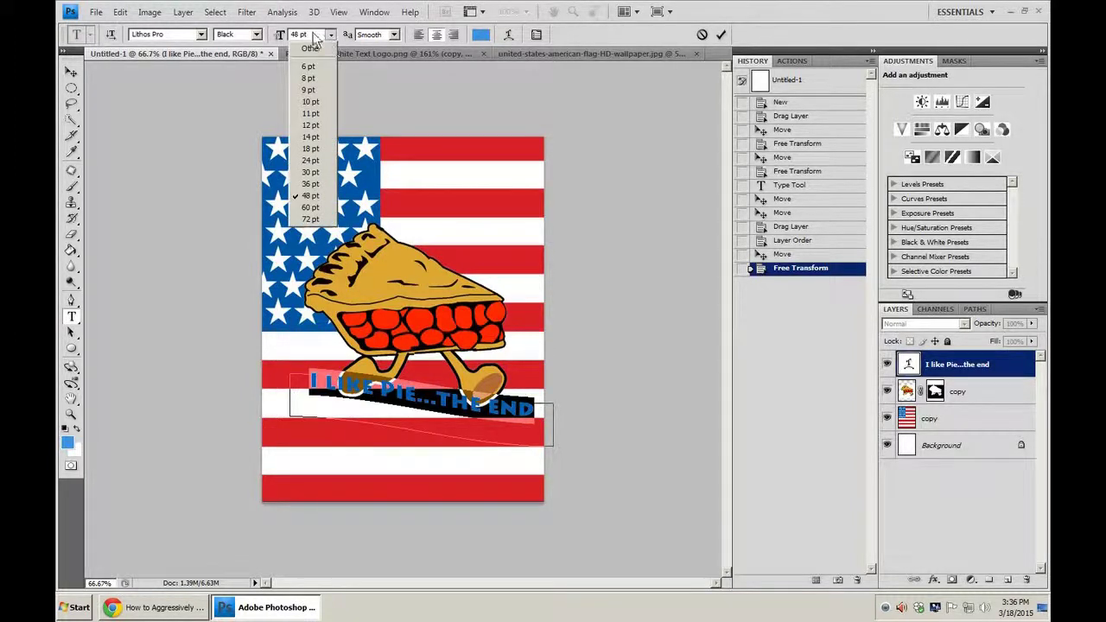
{"action": "left_click", "coordinate": [299, 34]}
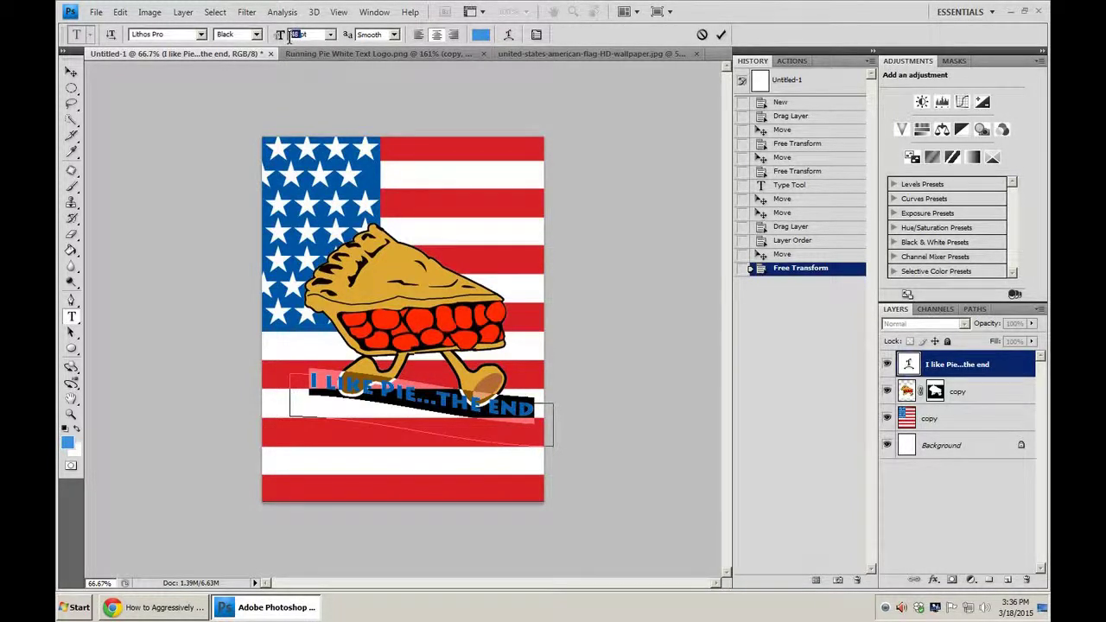
{"action": "type", "text": "55"}
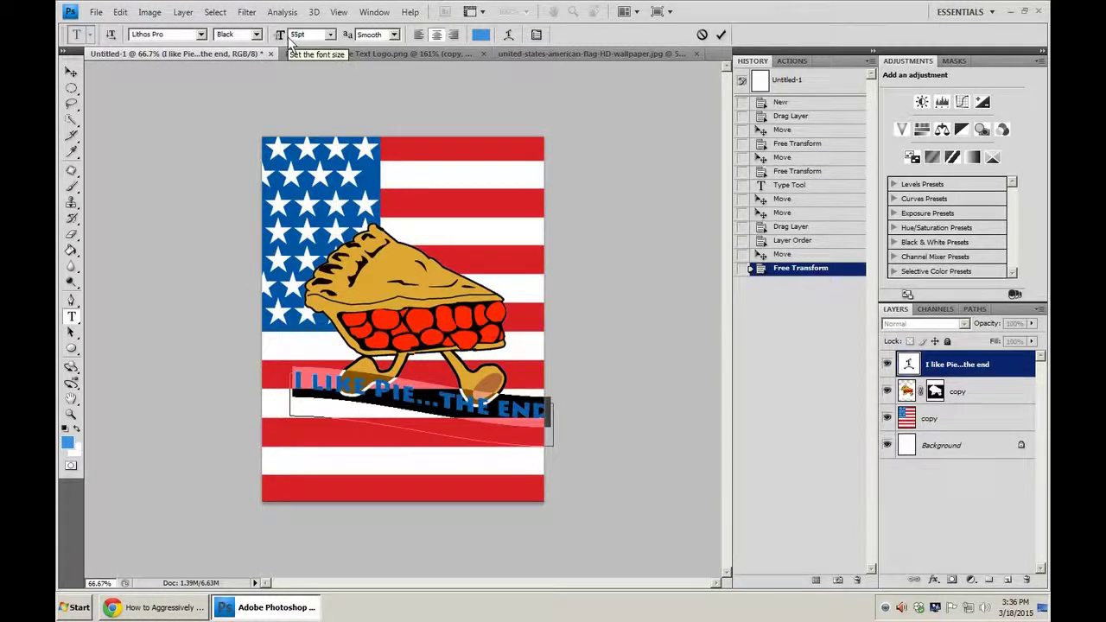
{"action": "left_click", "coordinate": [467, 478]}
{"action": "left_click_drag", "start_coordinate": [283, 397], "coordinate": [263, 410]}
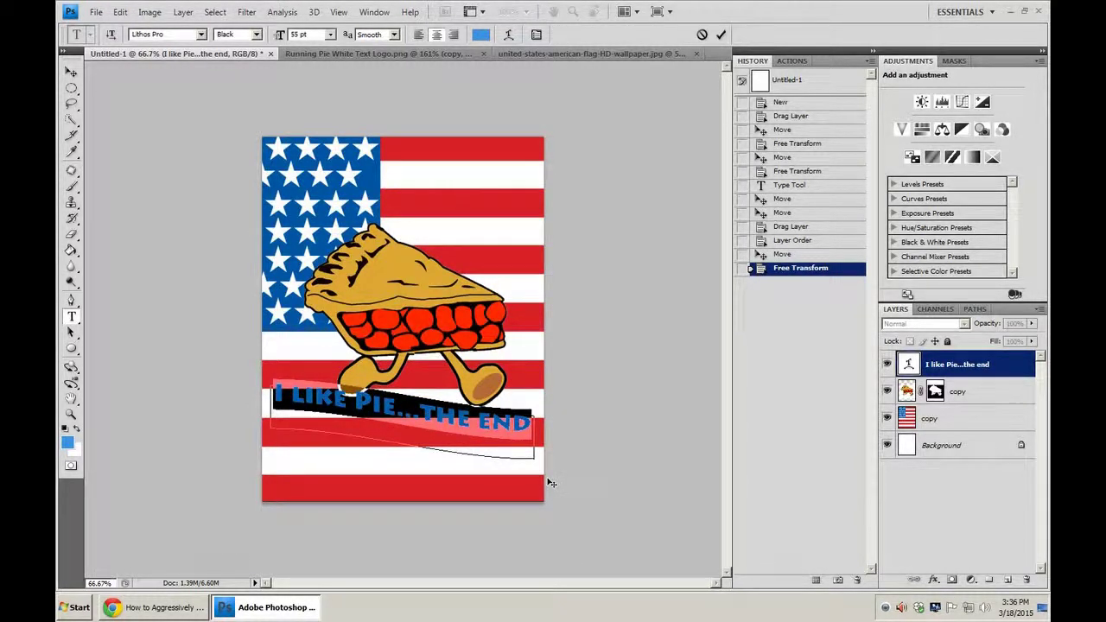
{"action": "key", "text": "BackSpace"}
{"action": "left_click", "coordinate": [911, 396]}
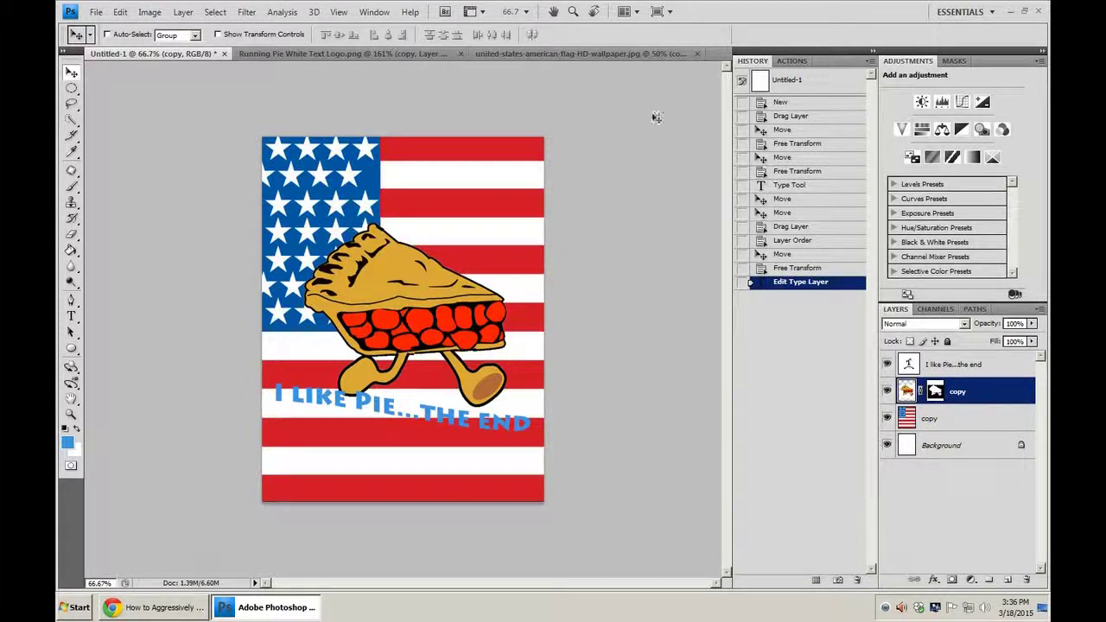
Step: Try the print setup with Scale to Fit Media, switching to landscape and back to portrait orientation, and cancel without printing
{"action": "left_click", "coordinate": [96, 11]}
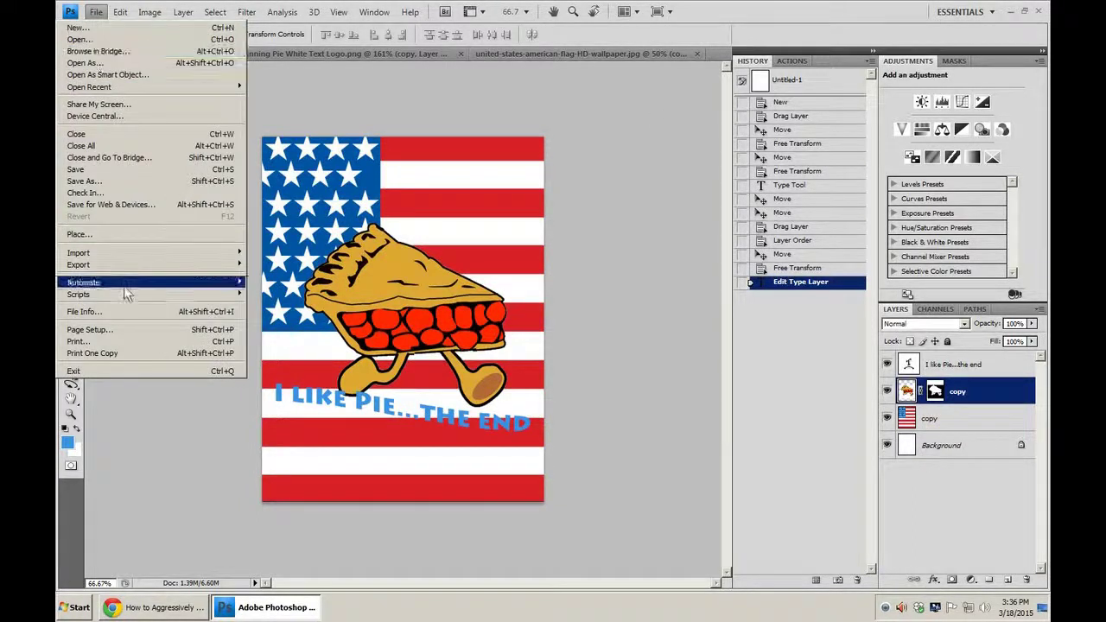
{"action": "left_click", "coordinate": [129, 341]}
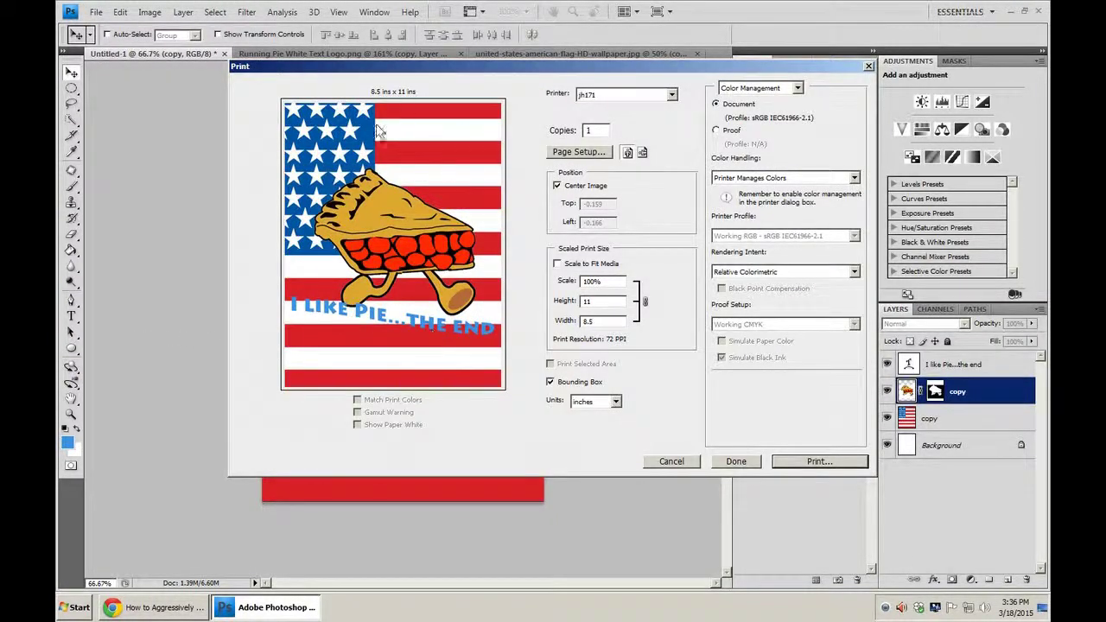
{"action": "left_click", "coordinate": [557, 262]}
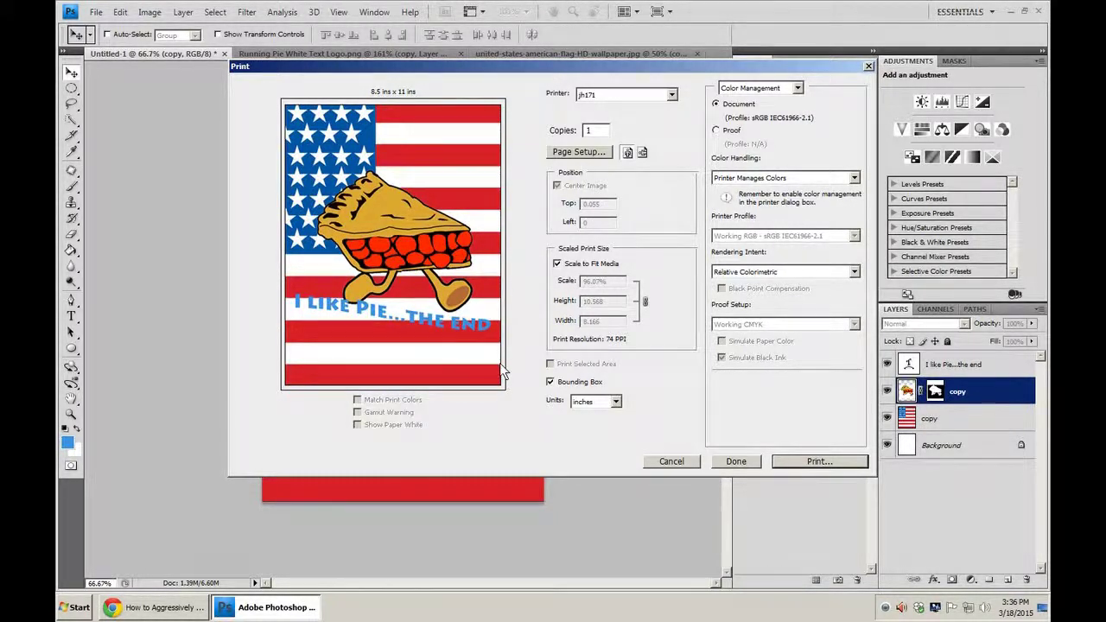
{"action": "left_click", "coordinate": [642, 152]}
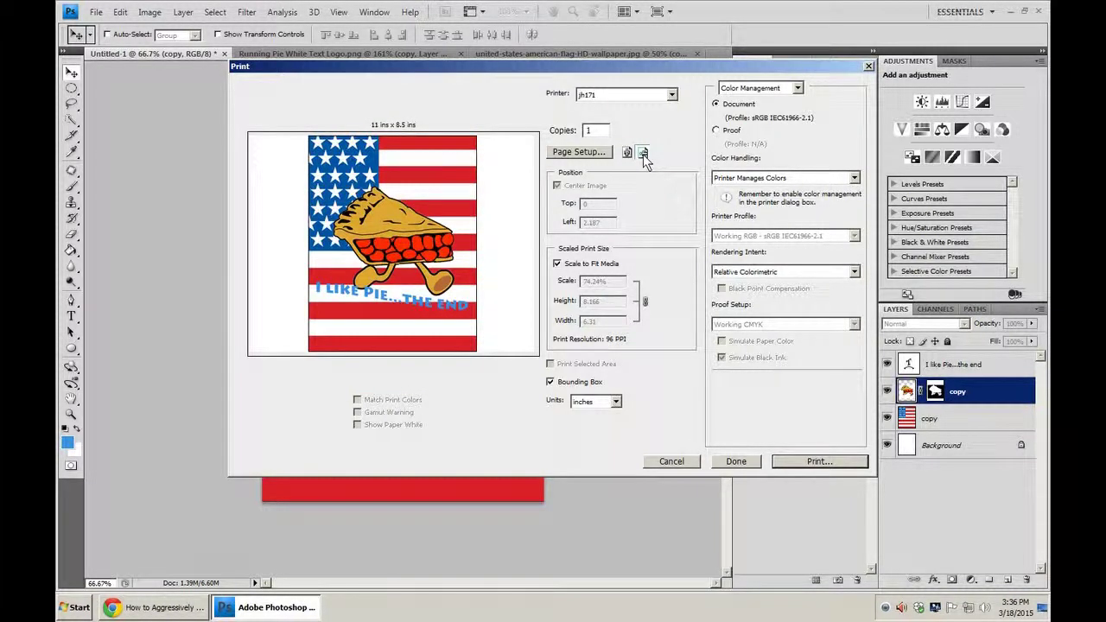
{"action": "left_click", "coordinate": [627, 152]}
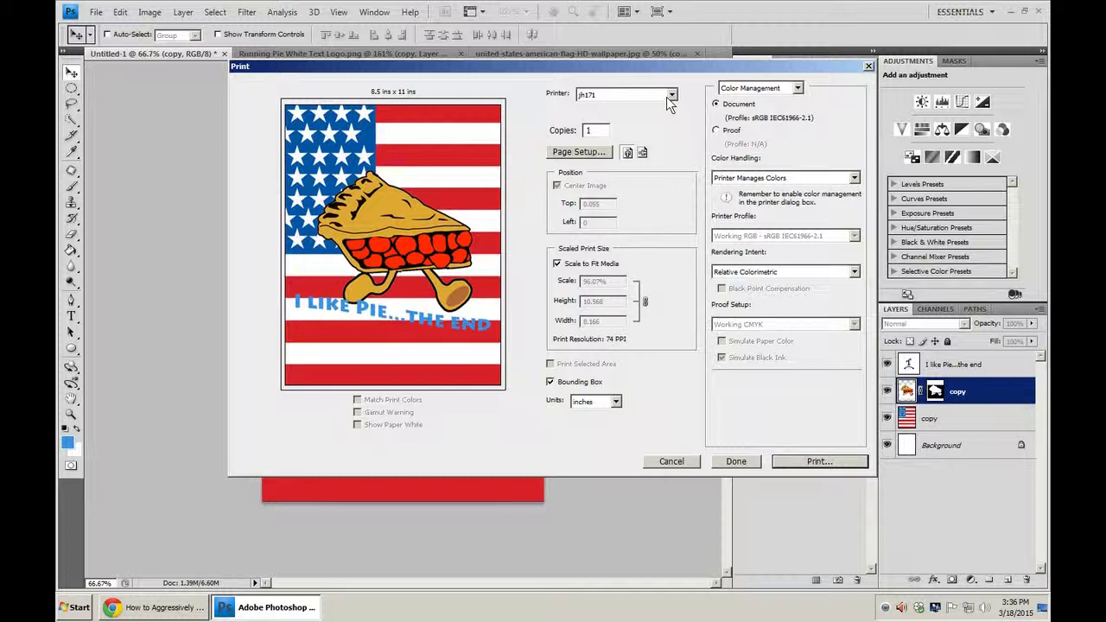
{"action": "left_click", "coordinate": [784, 460]}
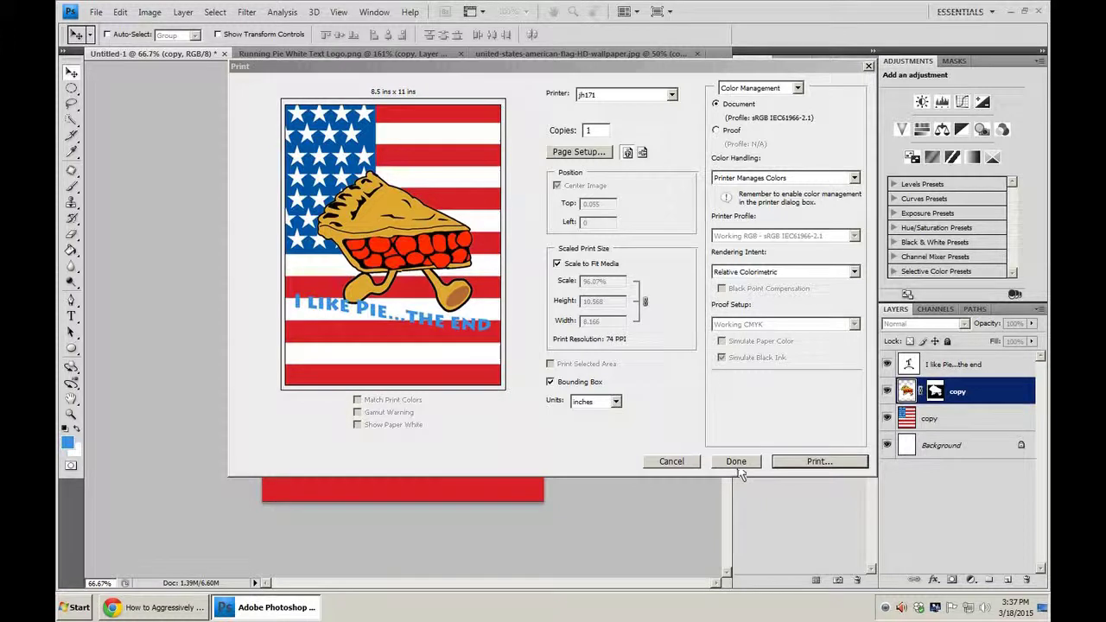
{"action": "left_click", "coordinate": [669, 465]}
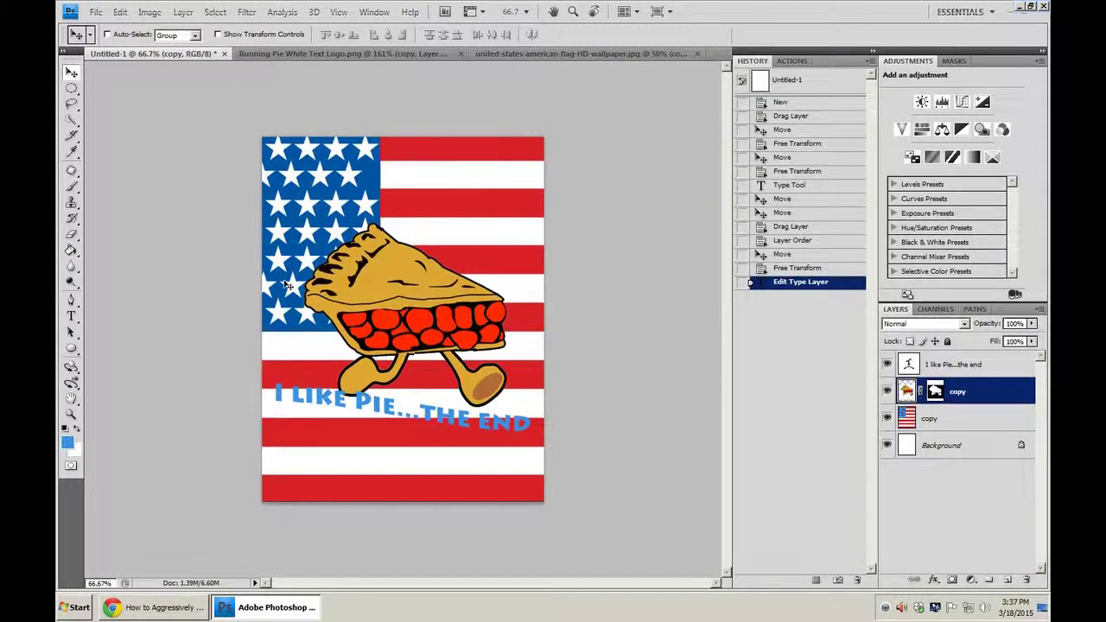
Step: Flip the whole canvas horizontally to mirror the flag, pie and text
{"action": "left_click", "coordinate": [151, 14]}
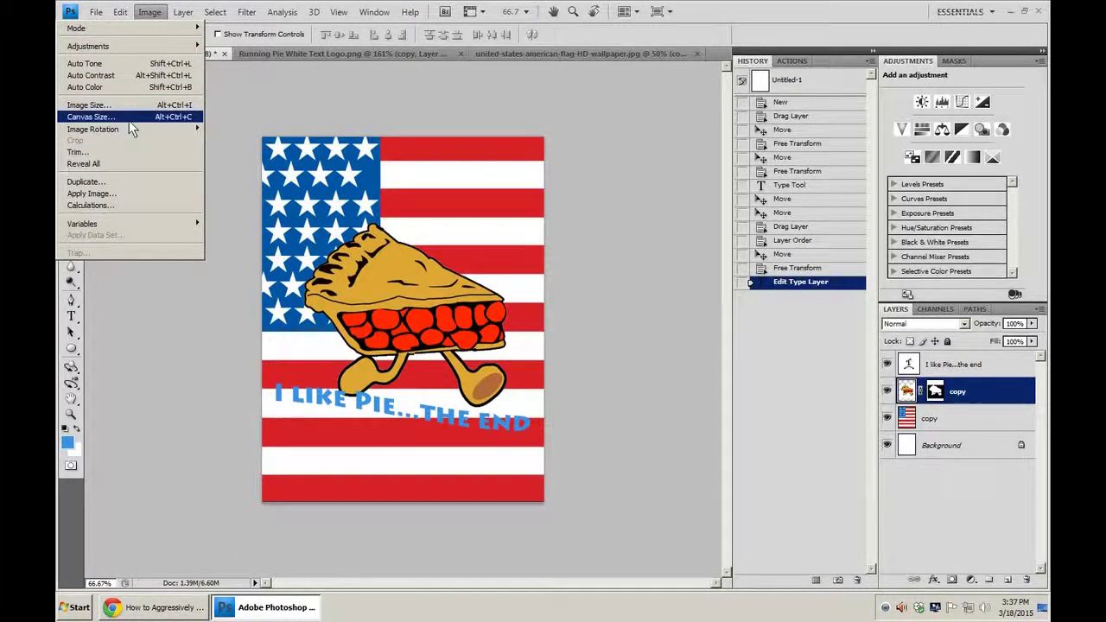
{"action": "mouse_move", "coordinate": [131, 129]}
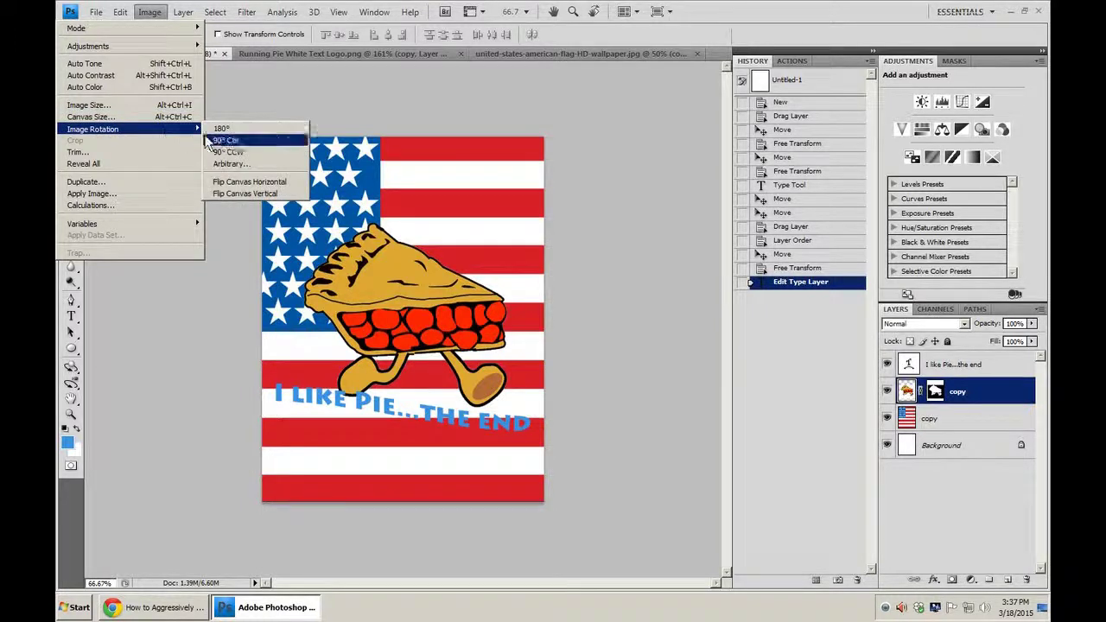
{"action": "left_click", "coordinate": [246, 185]}
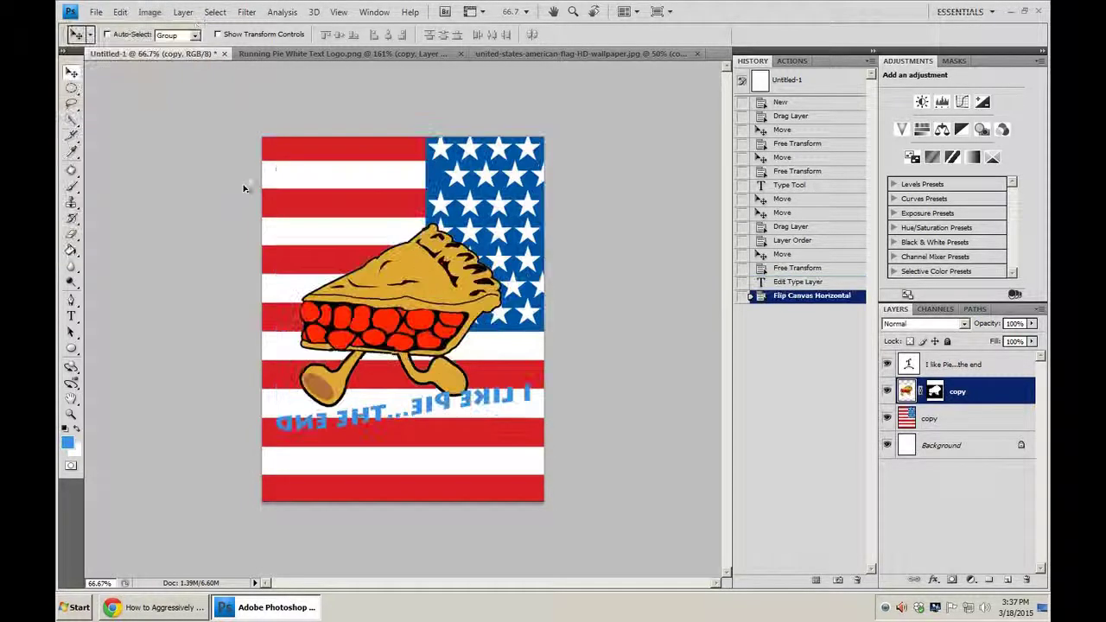